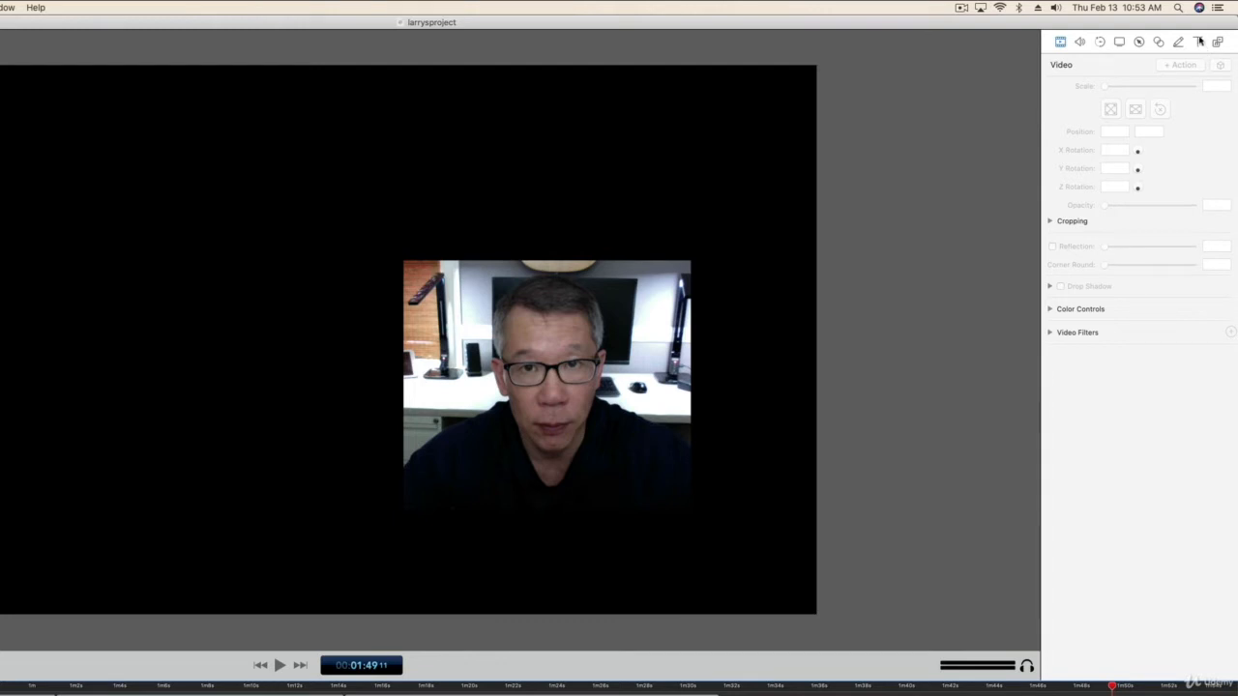
- Add a text clip reading "Google Sheets" and move the text to the centre of the canvas
click(1199, 41)
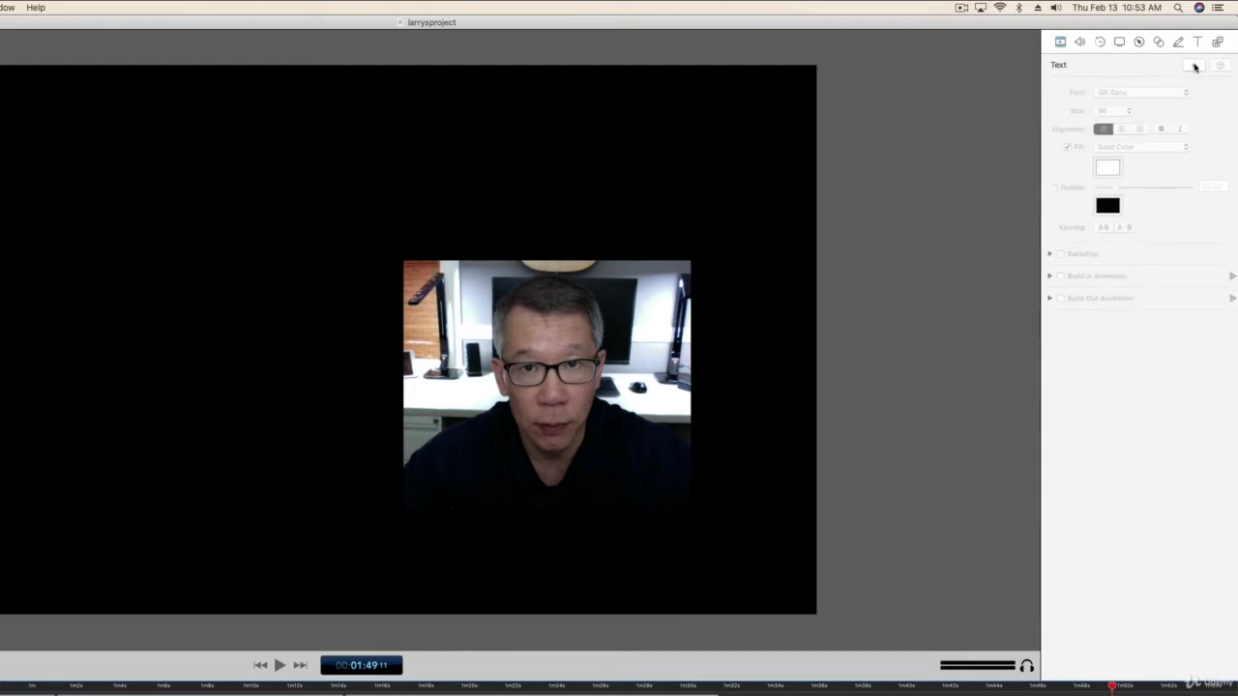
click(1194, 66)
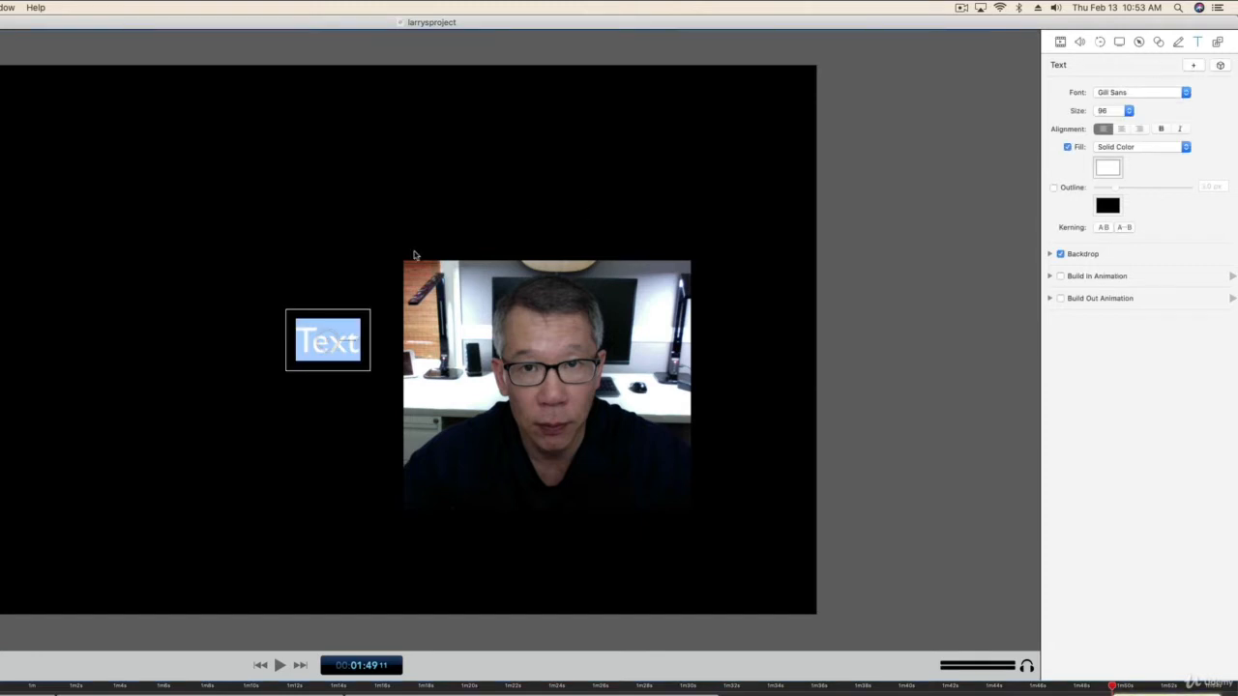
text(Goo)
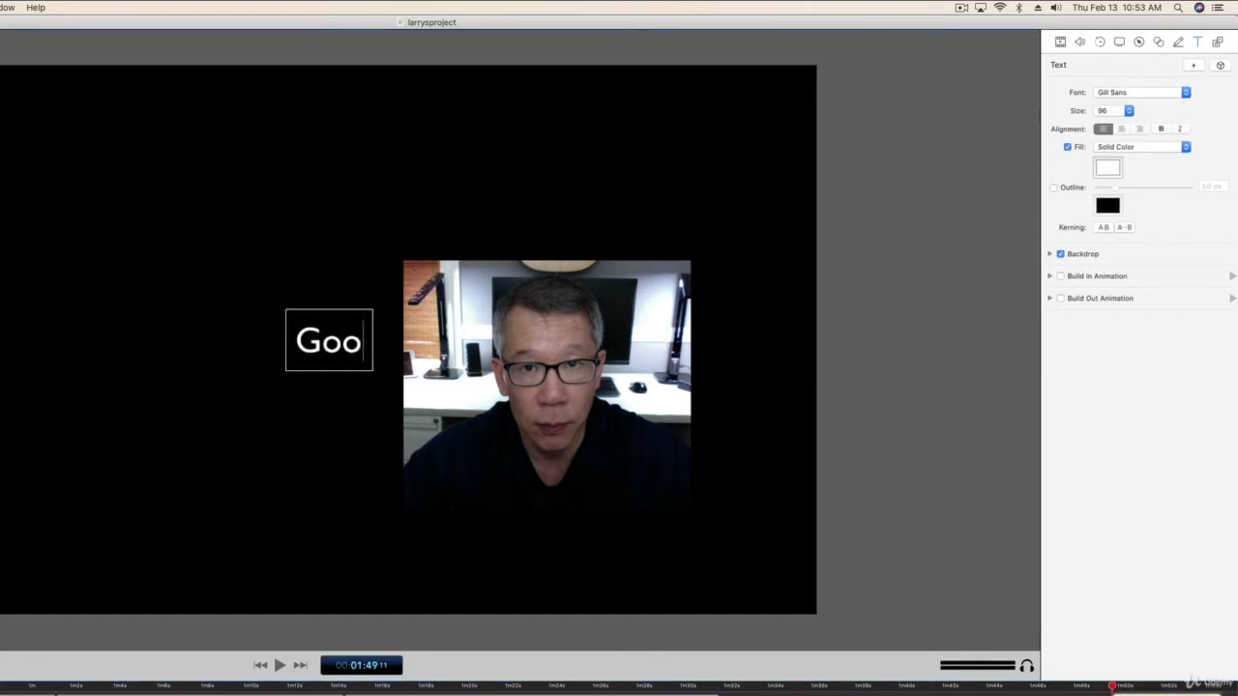
text(gle Sheets)
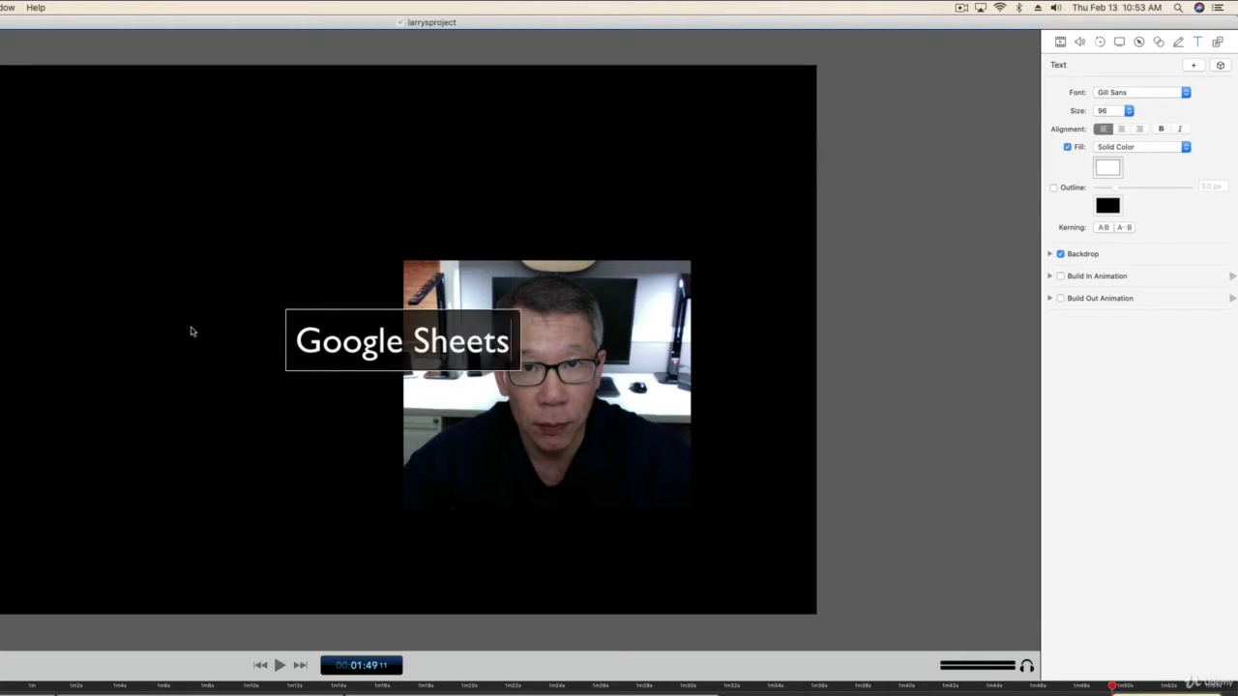
click(177, 337)
click(401, 340)
drag(401, 345, 342, 345)
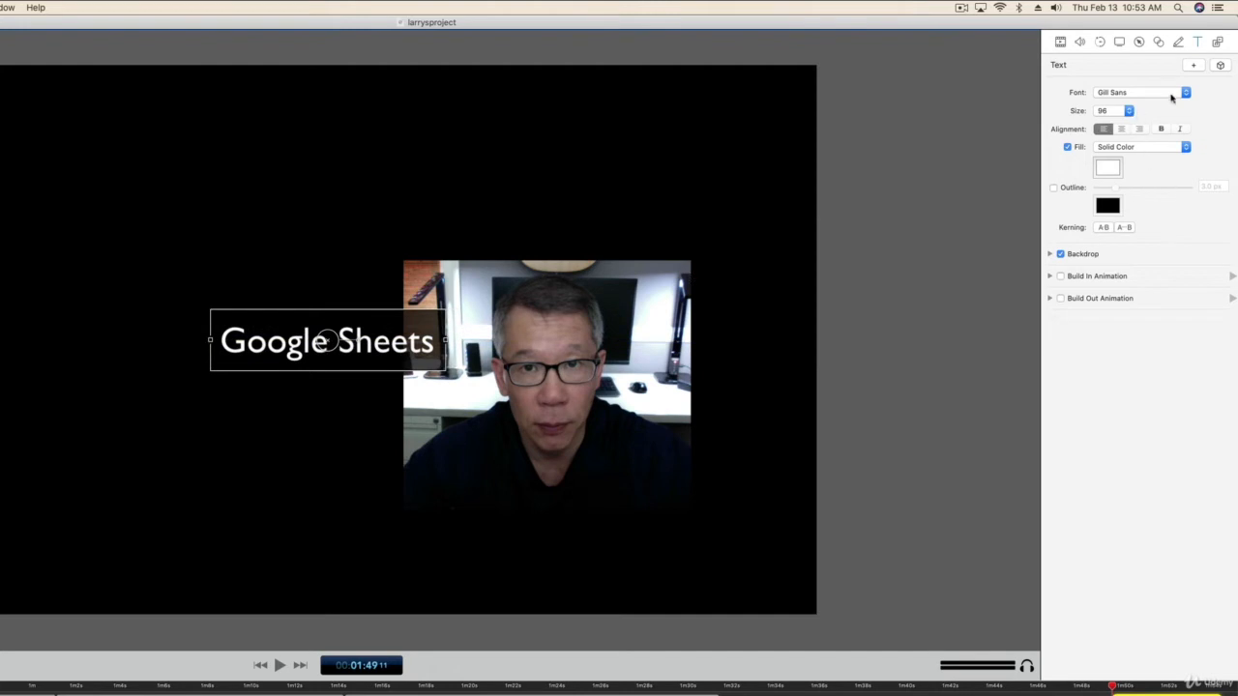
- Keep Gill Sans as the font of the "Google Sheets" text and set its size to 144
click(1186, 92)
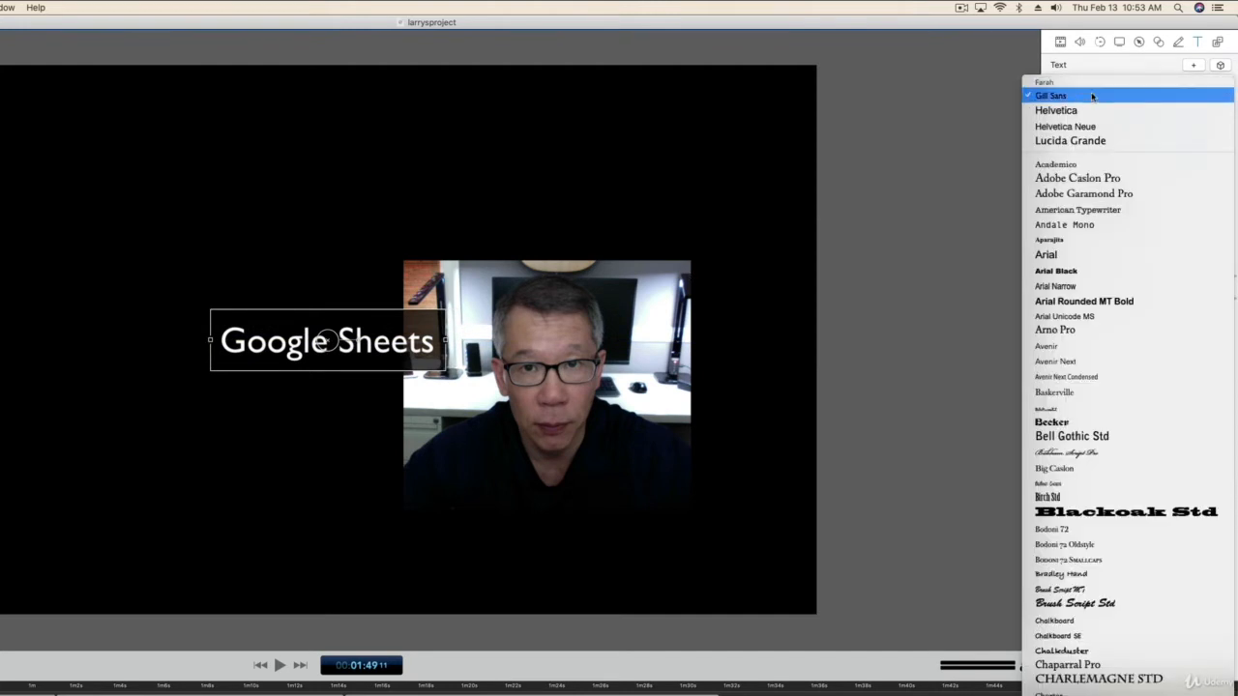
click(1063, 95)
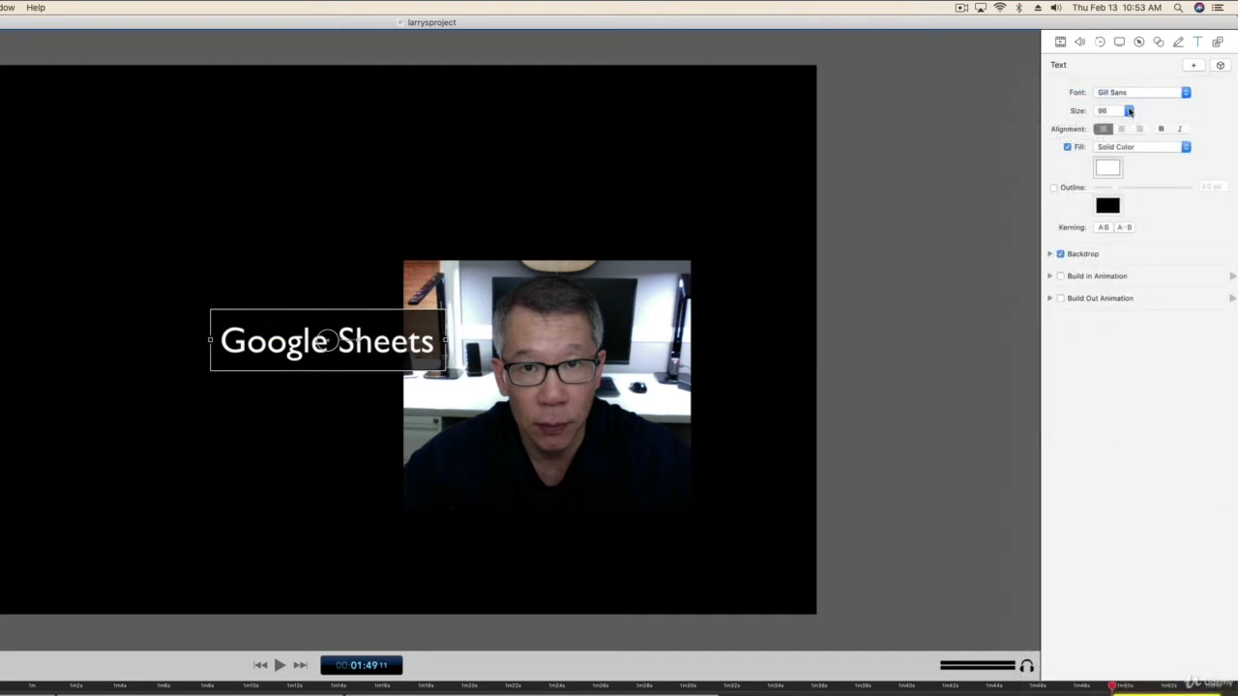
click(1130, 111)
click(1127, 111)
click(1128, 111)
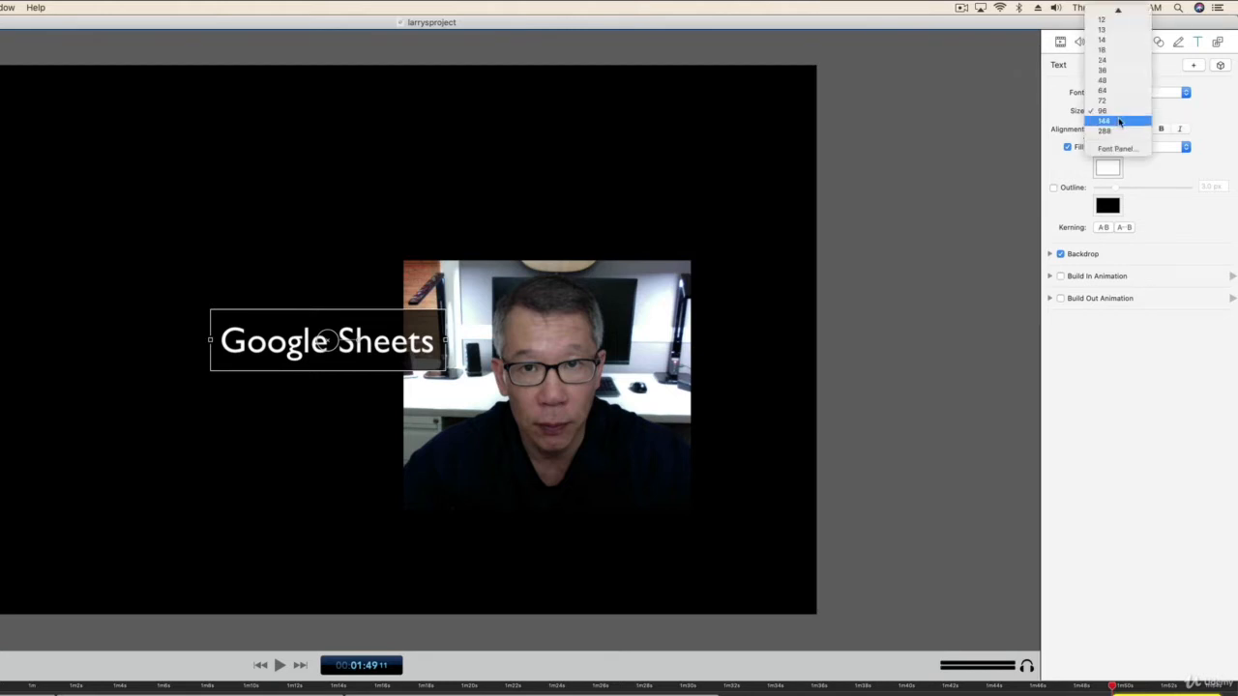
click(1120, 121)
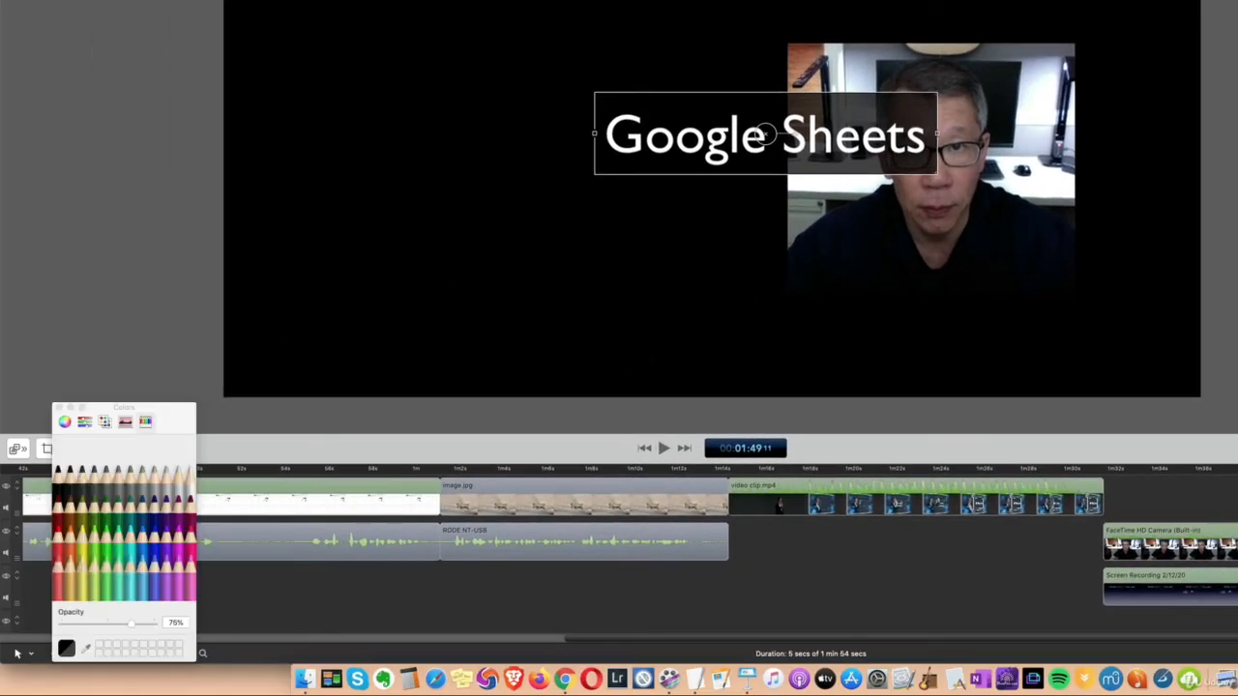
- Try red for the backdrop of the "Google Sheets" text, settle on Licorice black, and close the colour picker
click(56, 548)
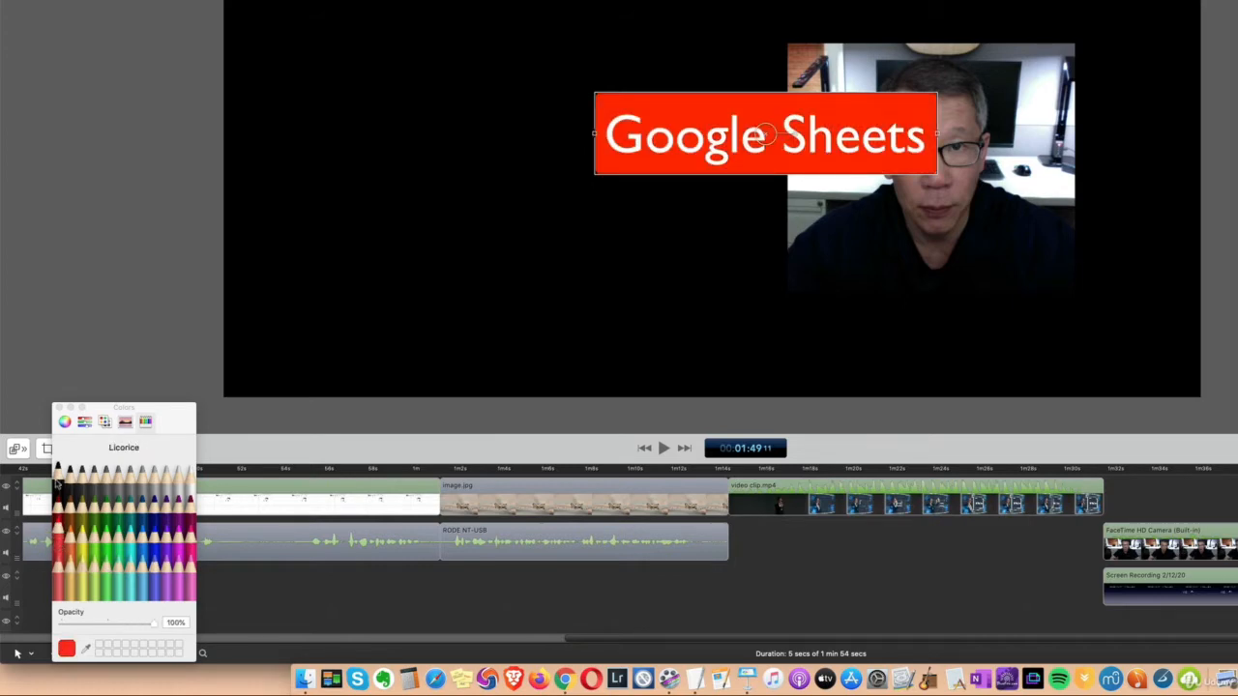
click(56, 481)
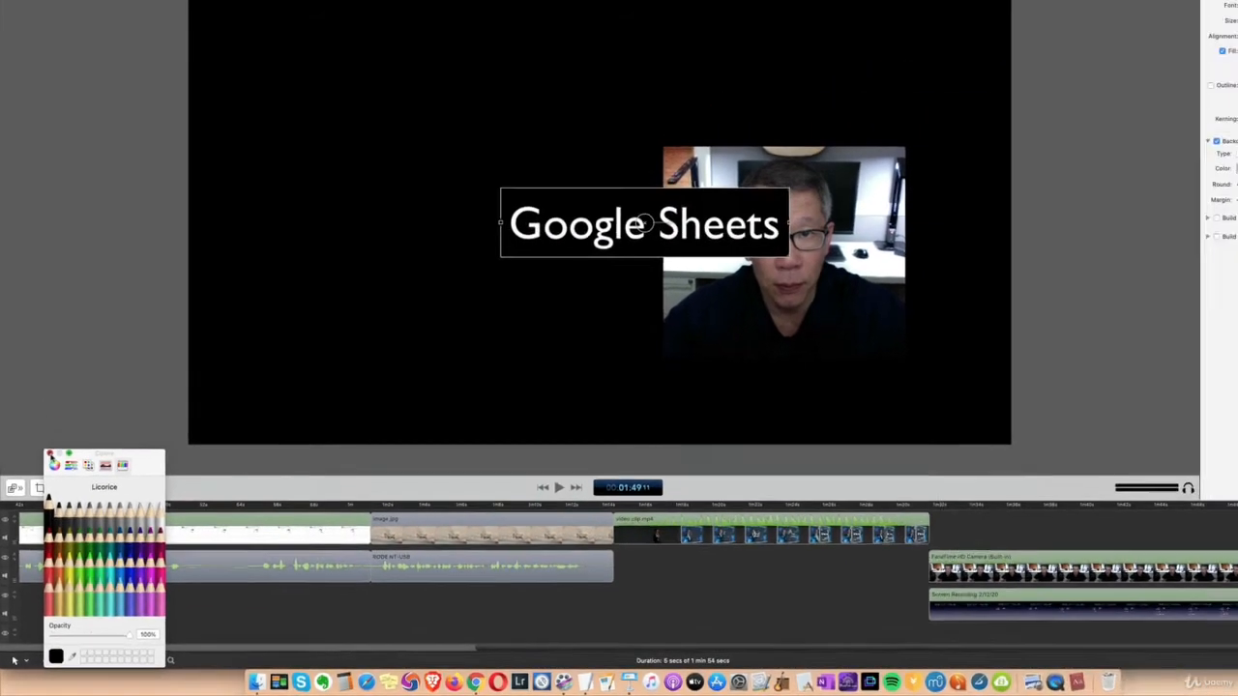
click(50, 454)
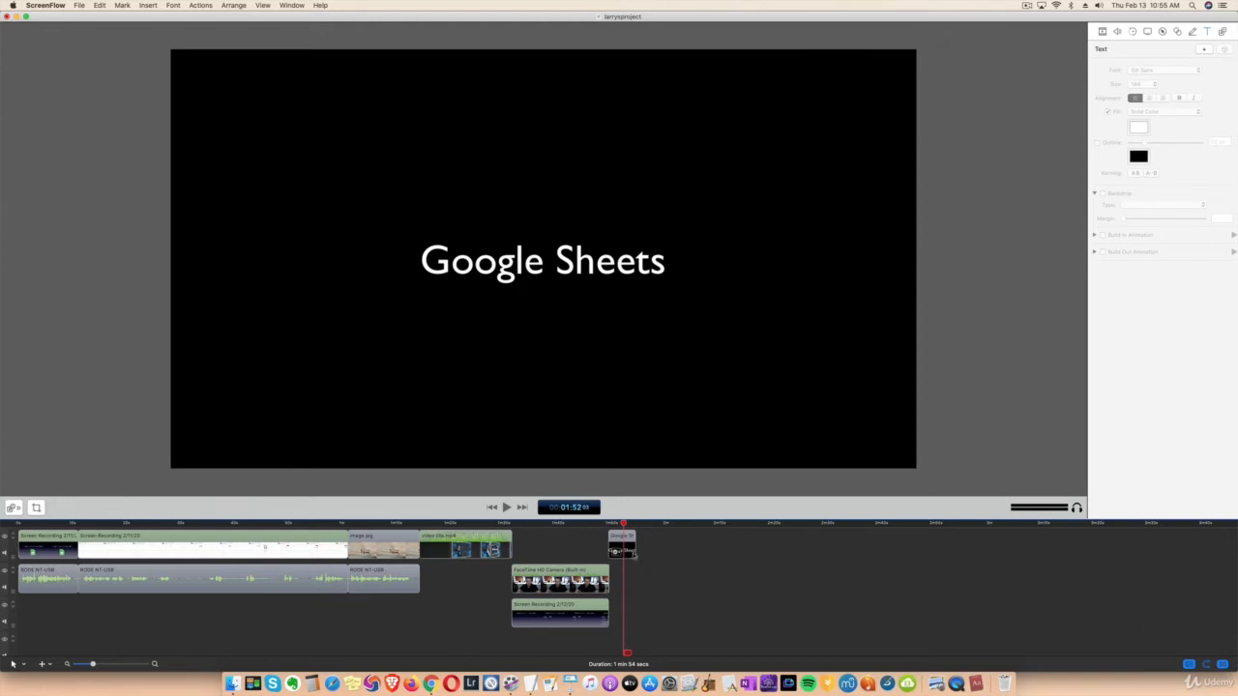
- Extend the "Google Sheets" text clip on the timeline to about 31 seconds and scrub through it to about 1:58
click(543, 259)
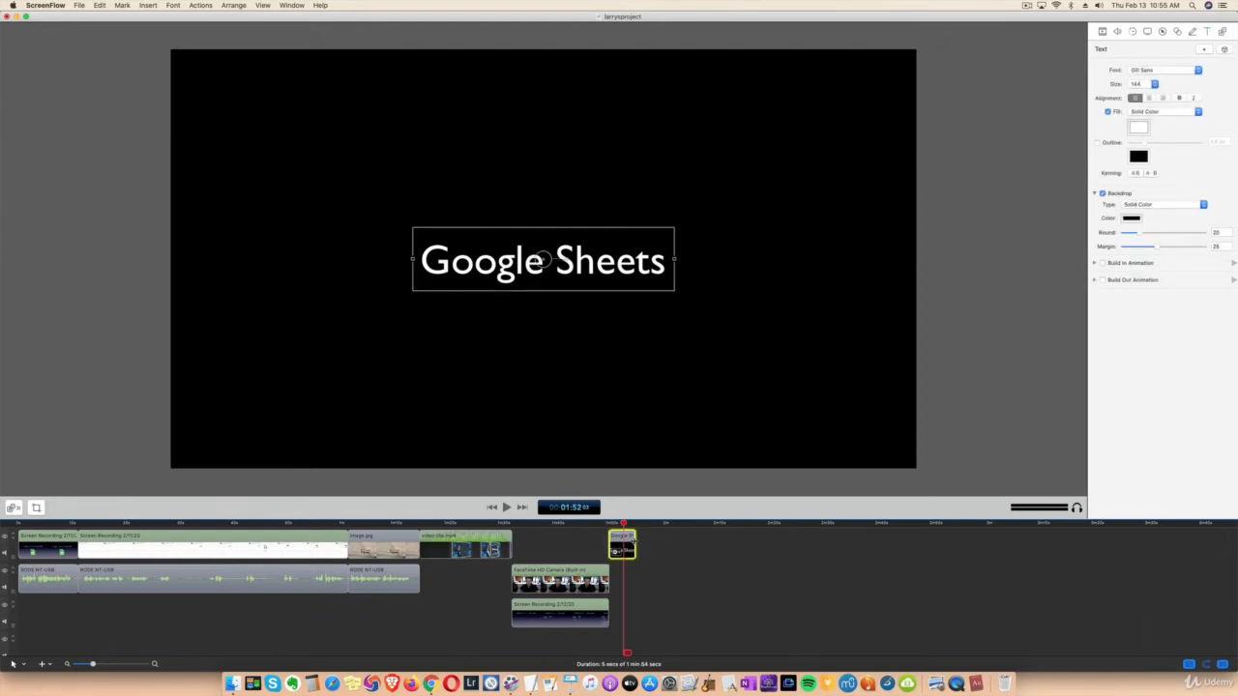
drag(631, 542, 780, 551)
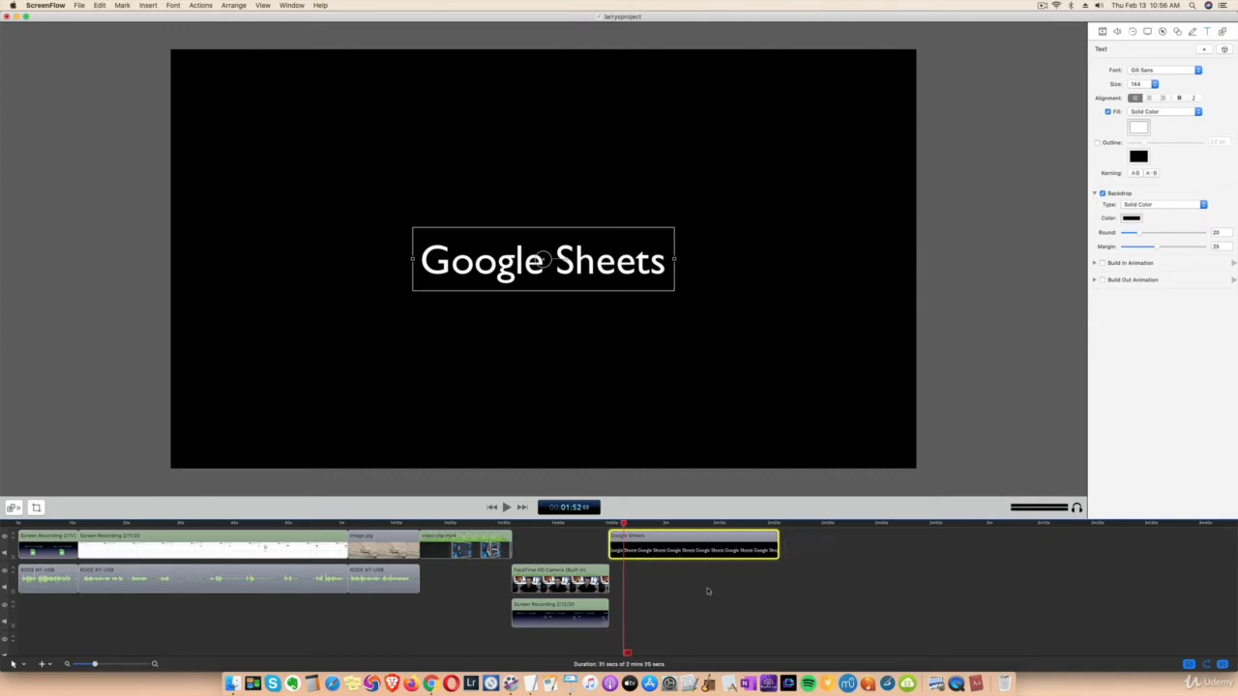
drag(623, 523, 658, 552)
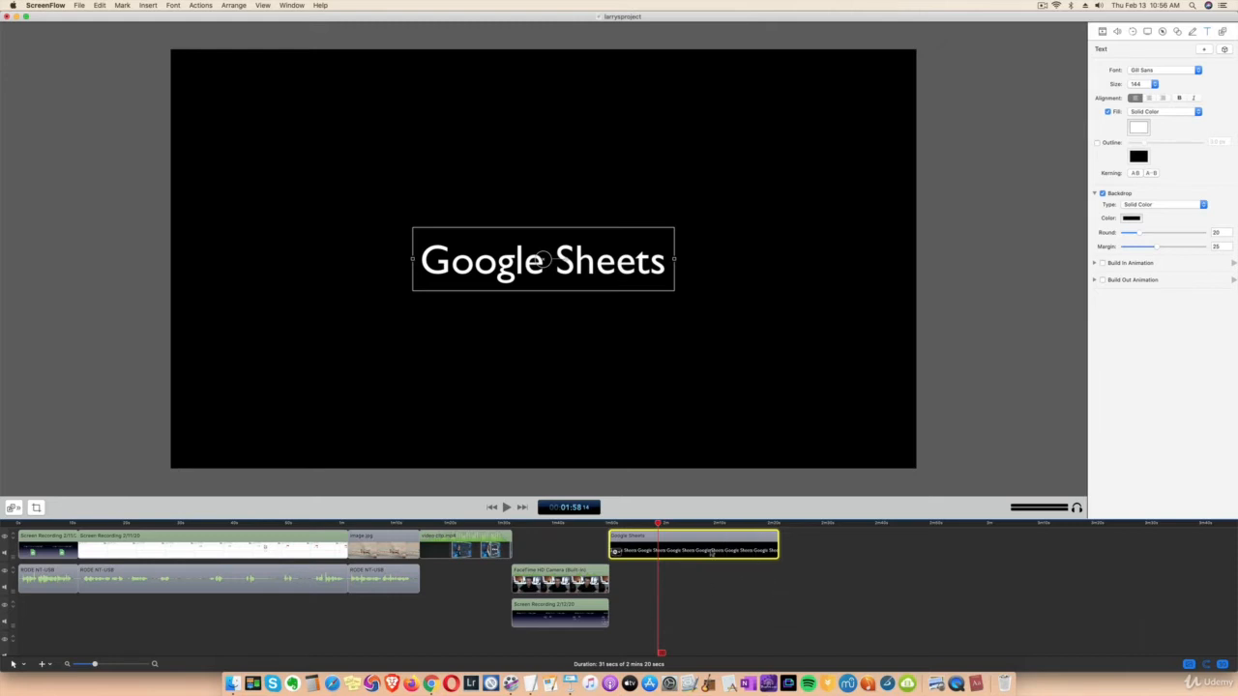
click(842, 496)
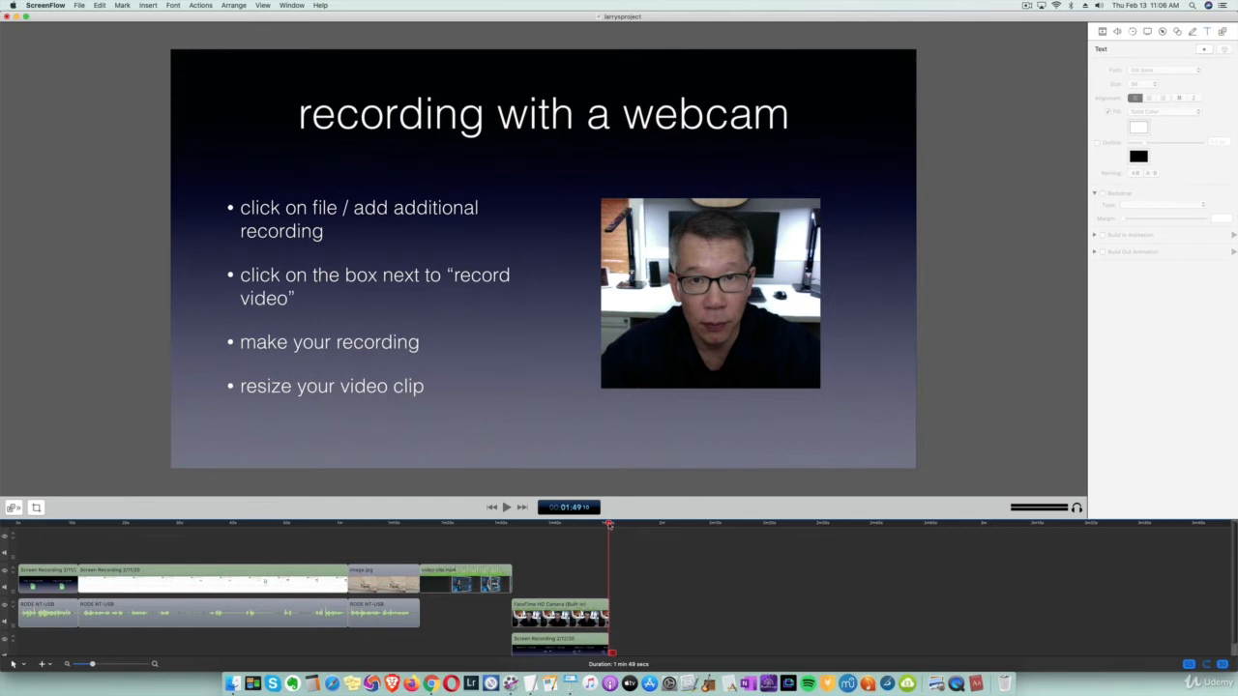
- Add a text clip reading "Triassic" over image.jpg at about 1:08 and place the text above the grasshopper
drag(608, 524, 372, 523)
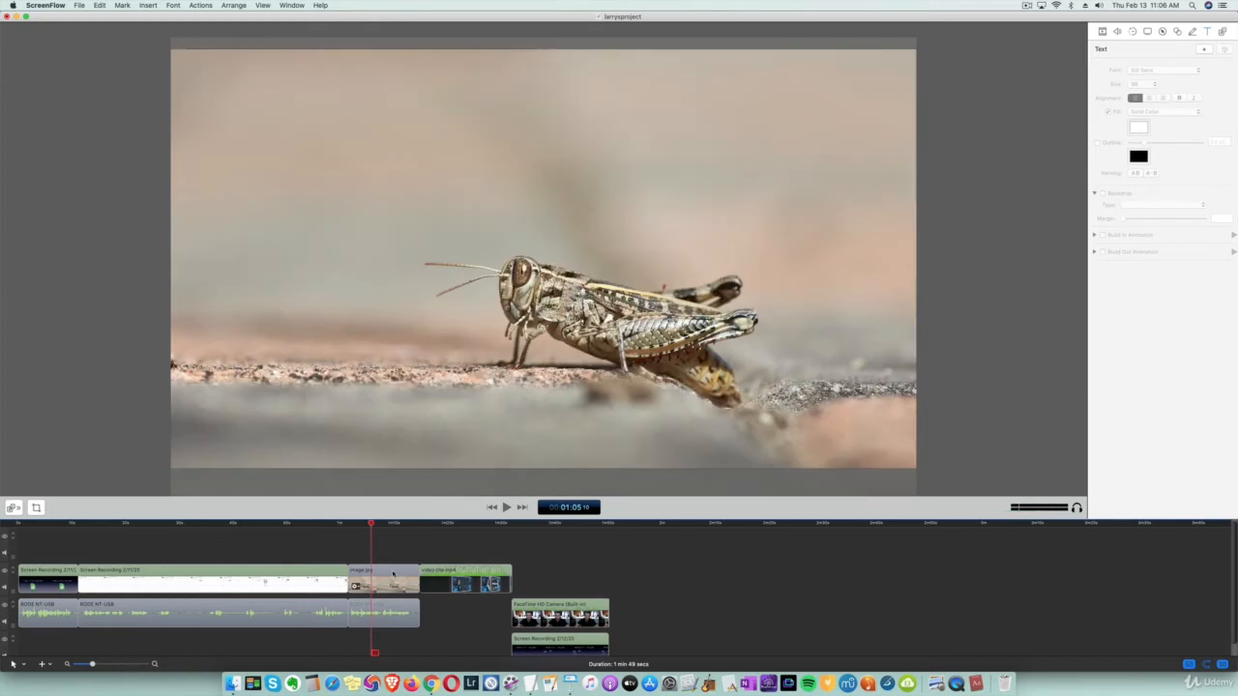
key(space)
click(1203, 48)
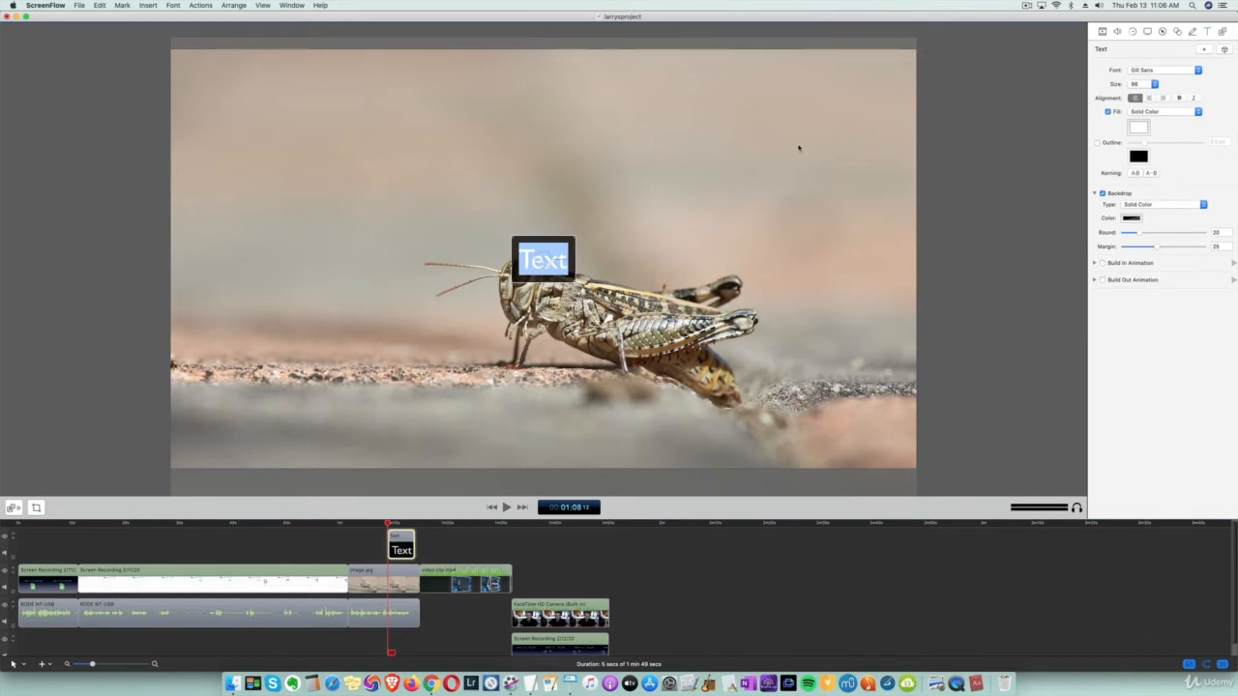
text(Tria)
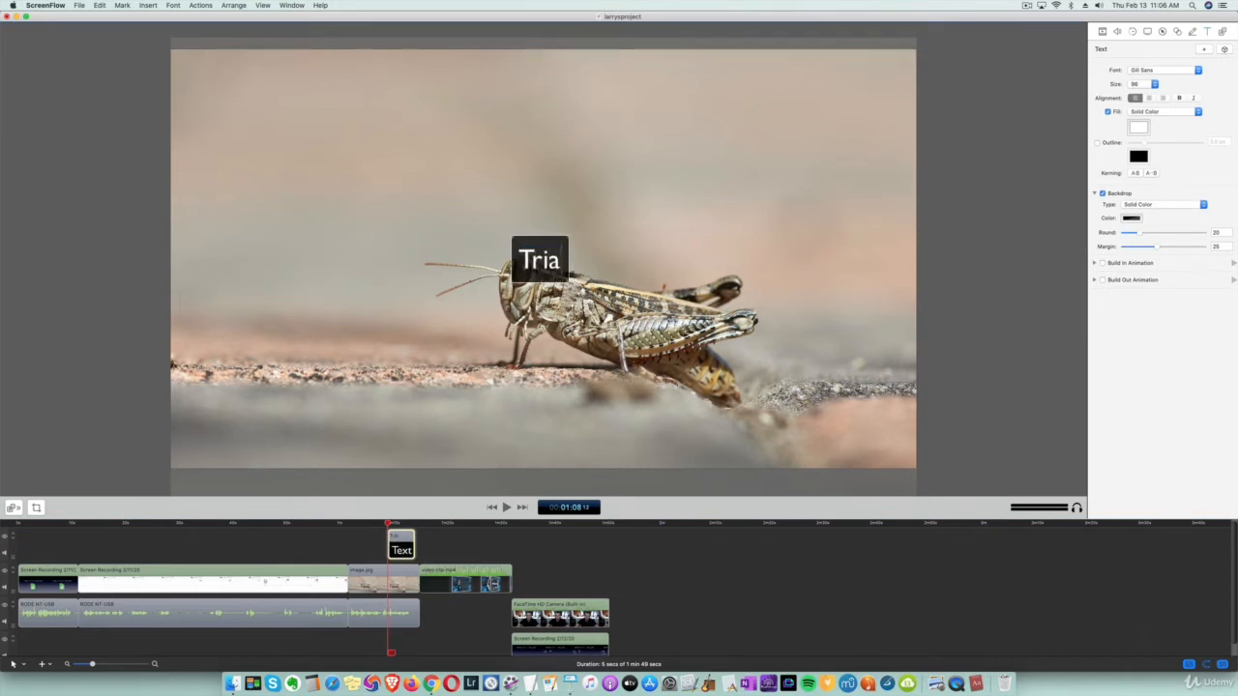
text(ssic)
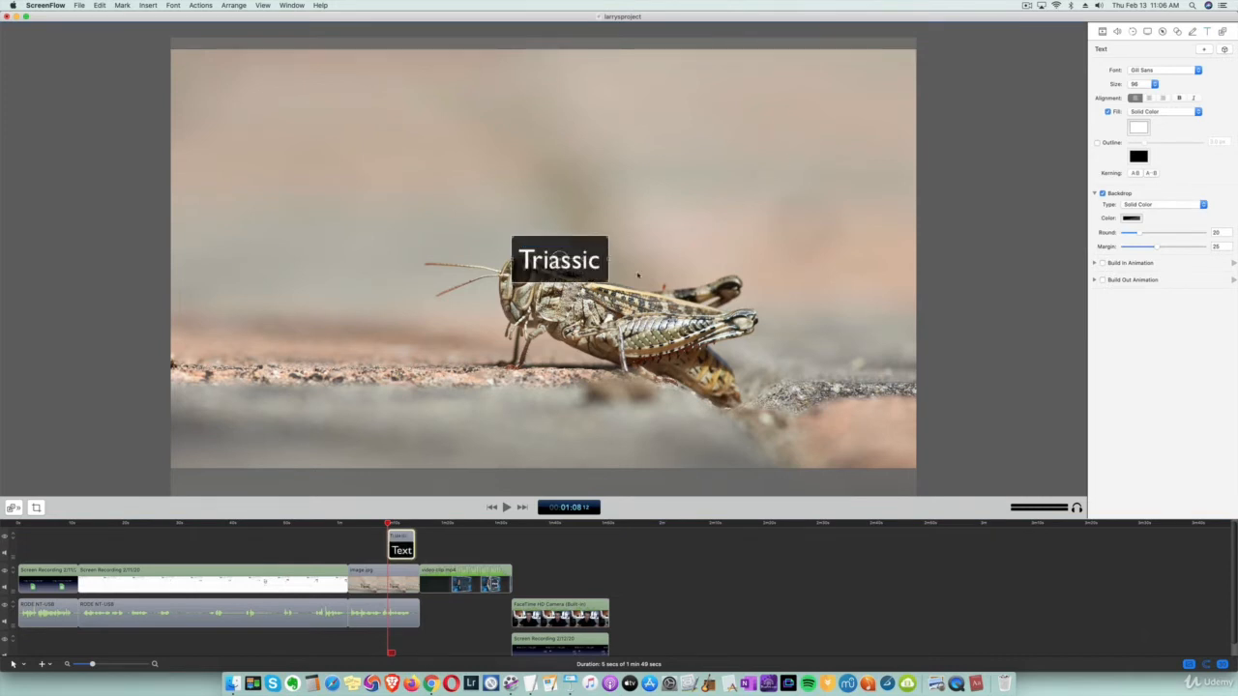
drag(558, 260, 543, 209)
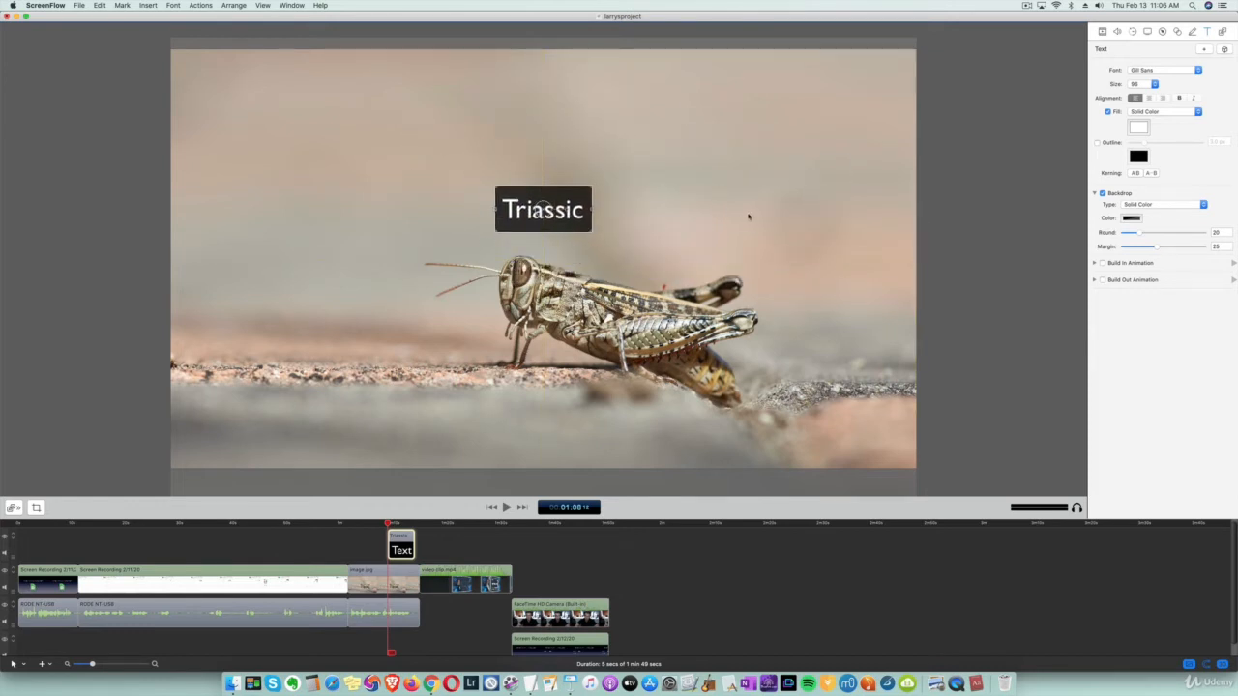
click(597, 217)
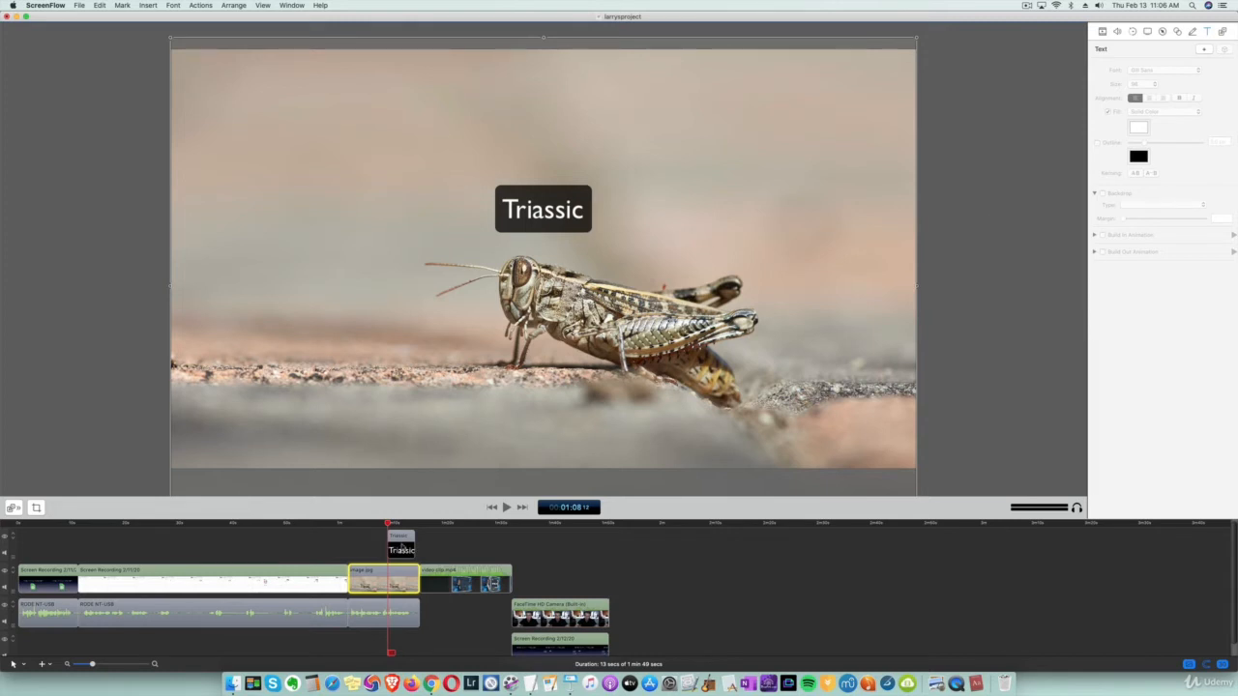
- Keep the "Triassic" text in Gill Sans and set its backdrop colour to Maraschino red
click(401, 547)
click(1198, 72)
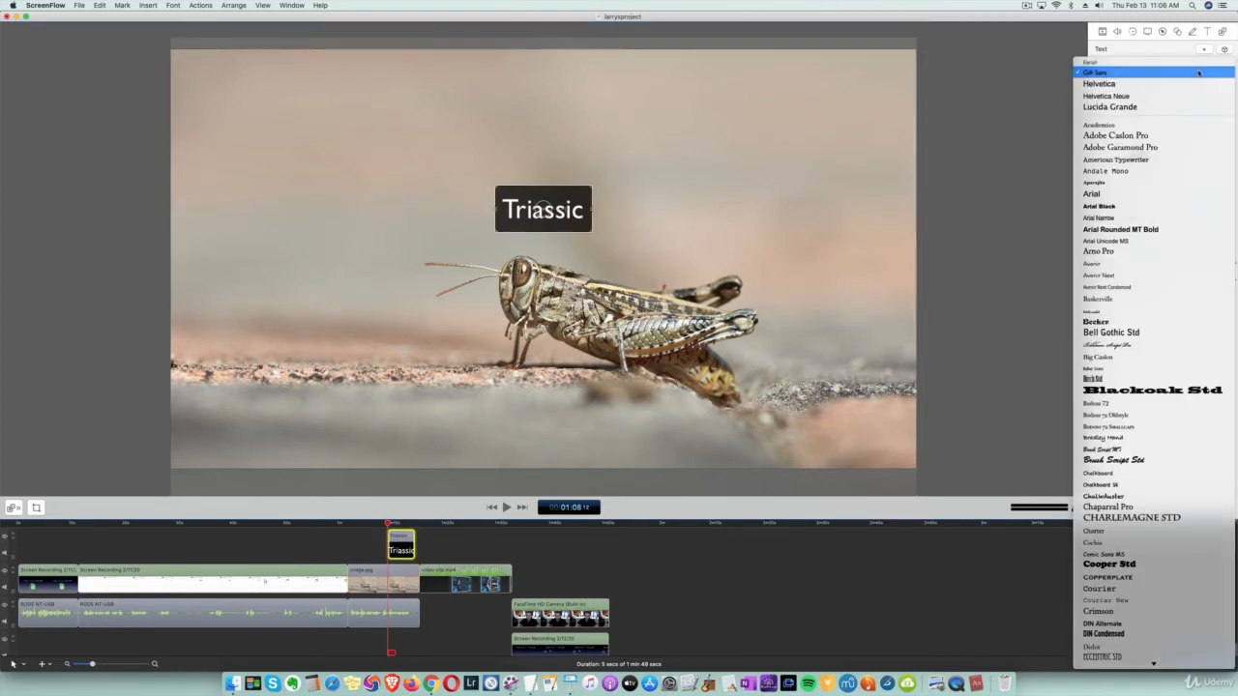
click(1198, 71)
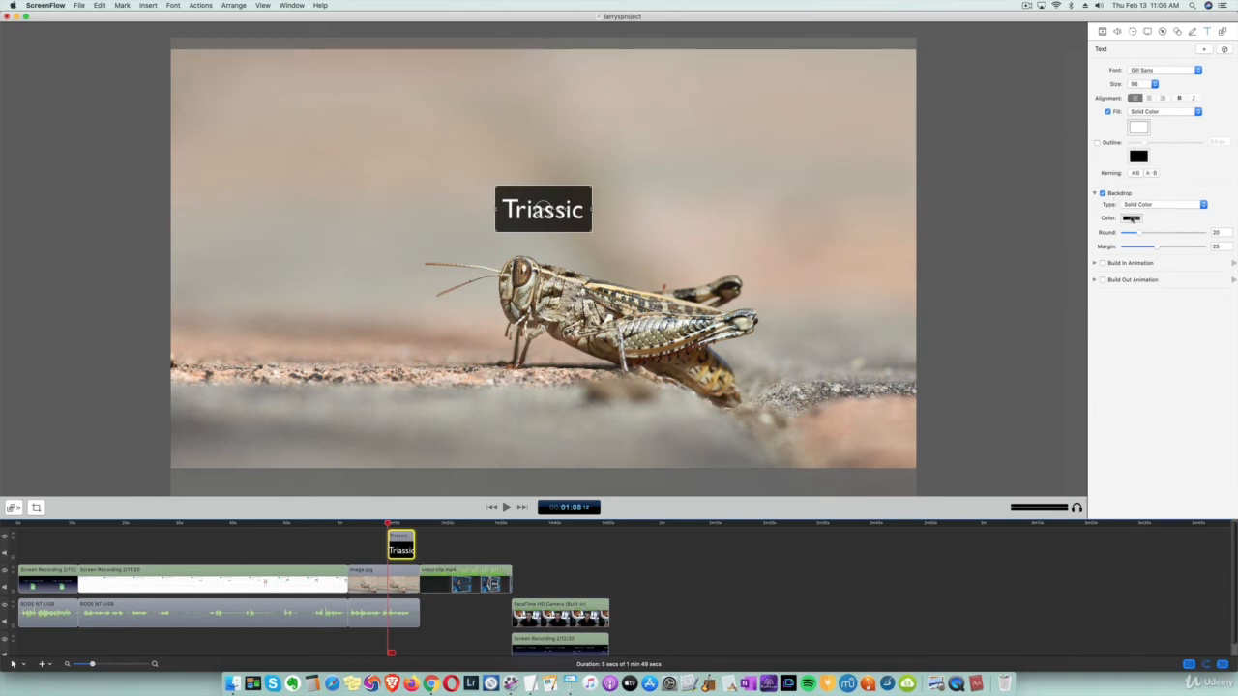
click(1130, 218)
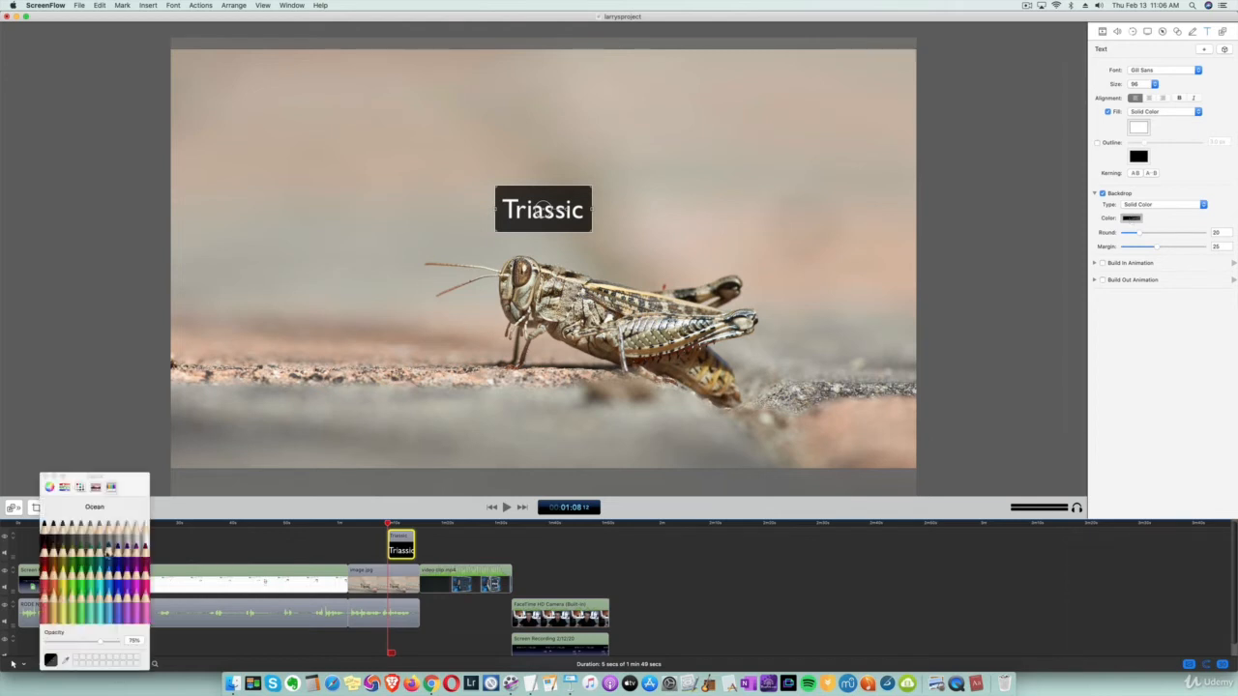
click(45, 572)
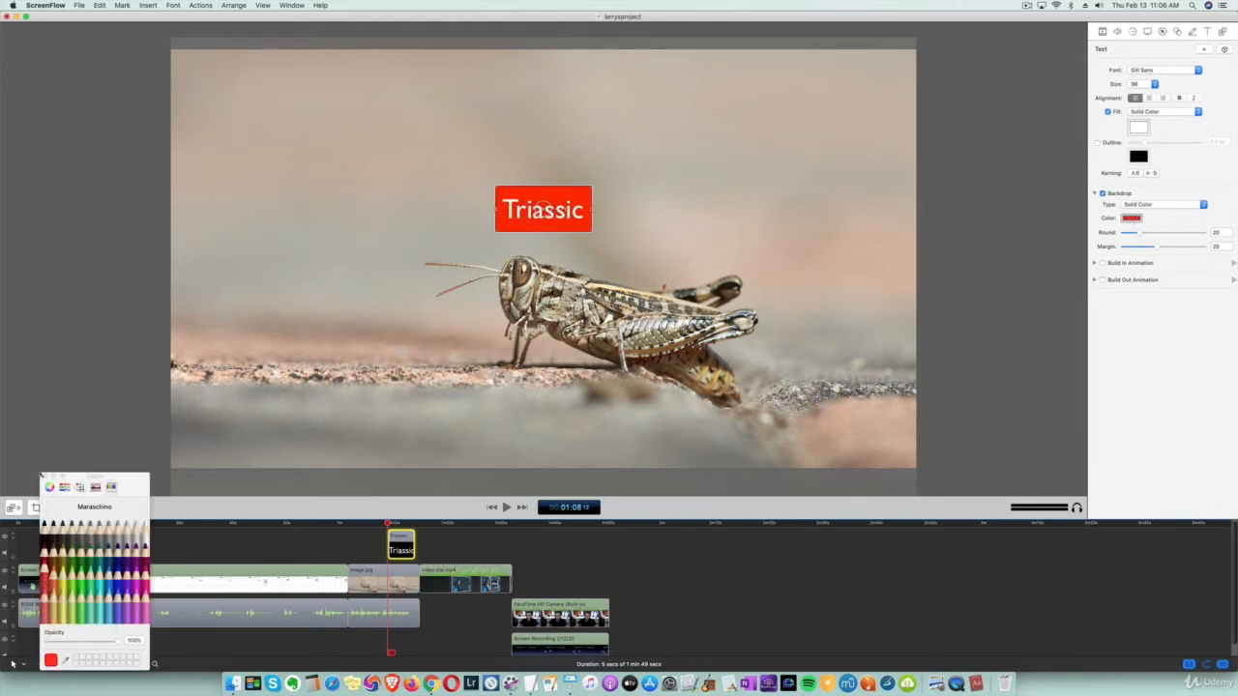
click(44, 476)
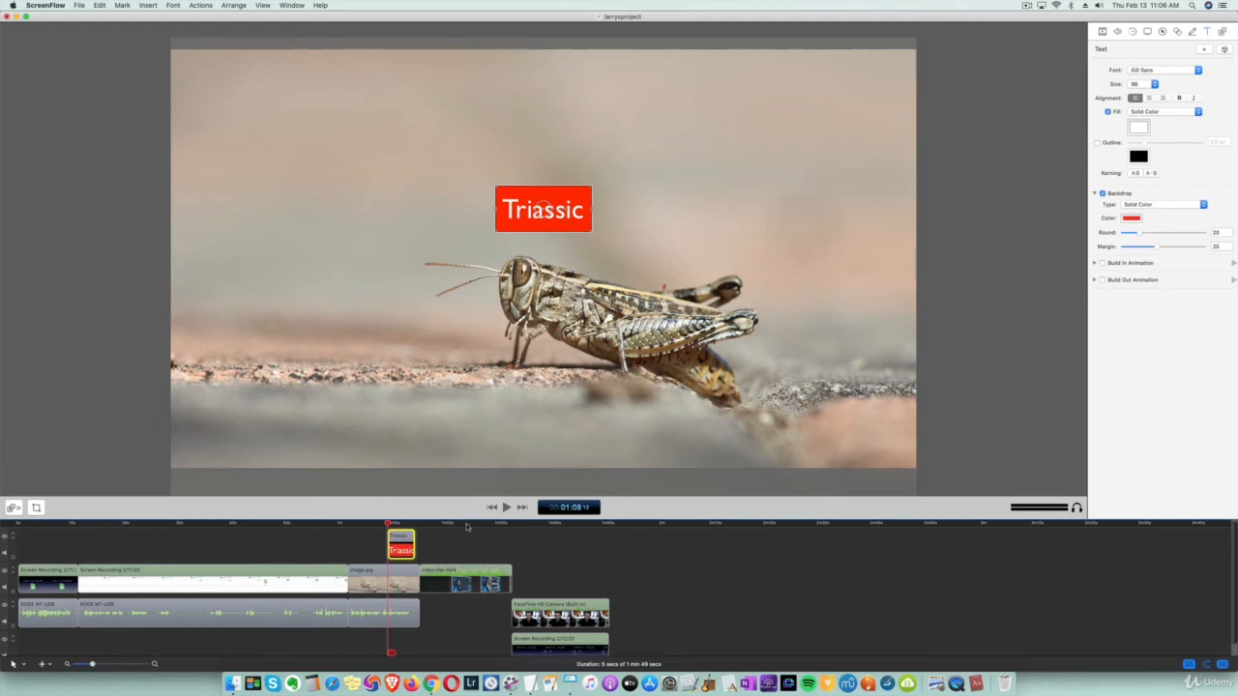
- Move the "Triassic" text clip slightly earlier on the timeline and shorten it to about 4 seconds
click(449, 548)
click(403, 541)
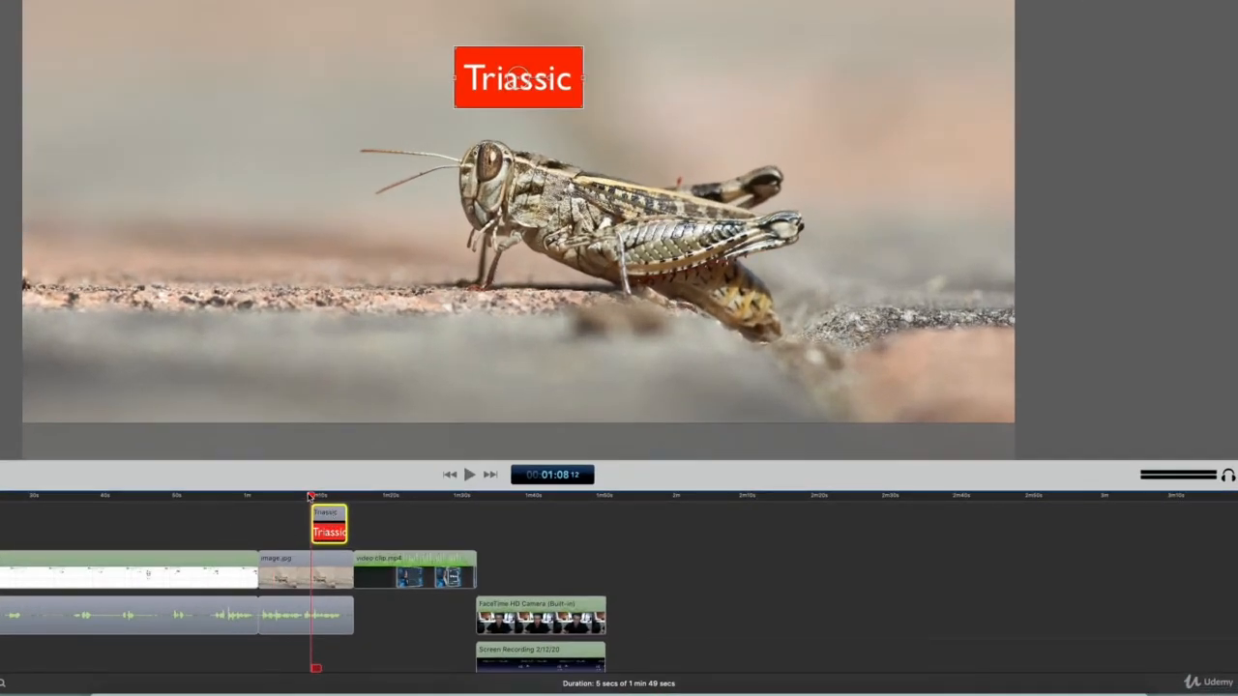
drag(310, 496, 320, 539)
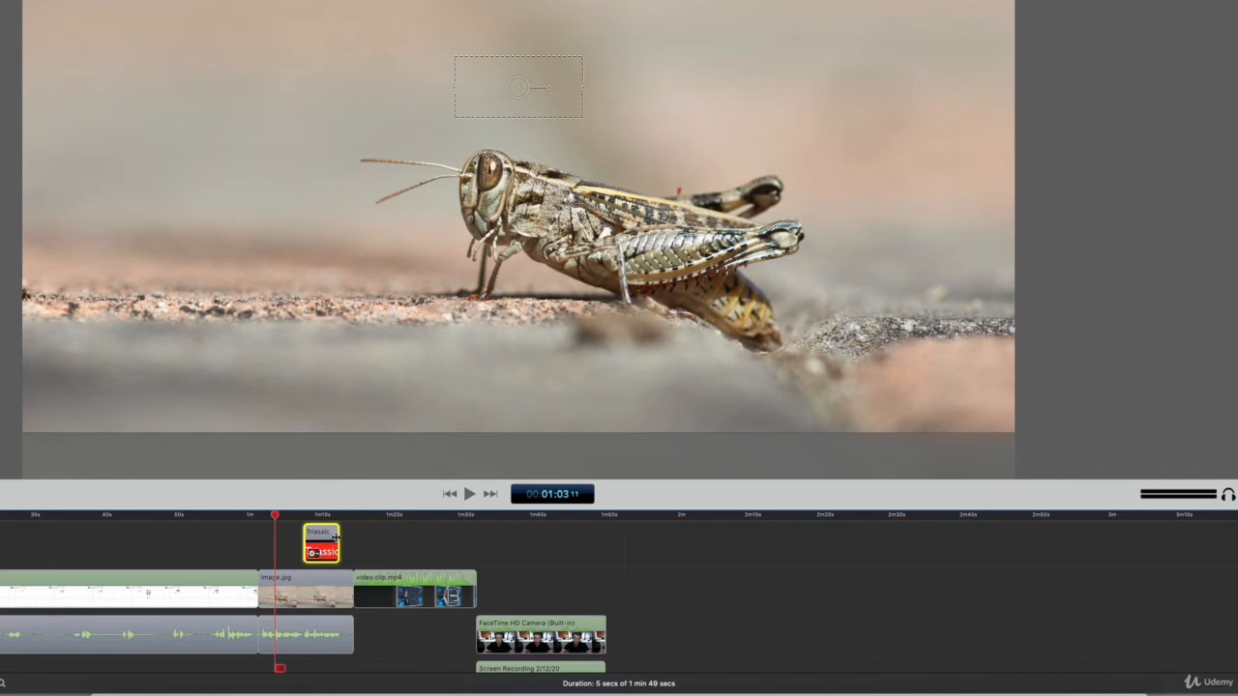
drag(335, 538, 331, 574)
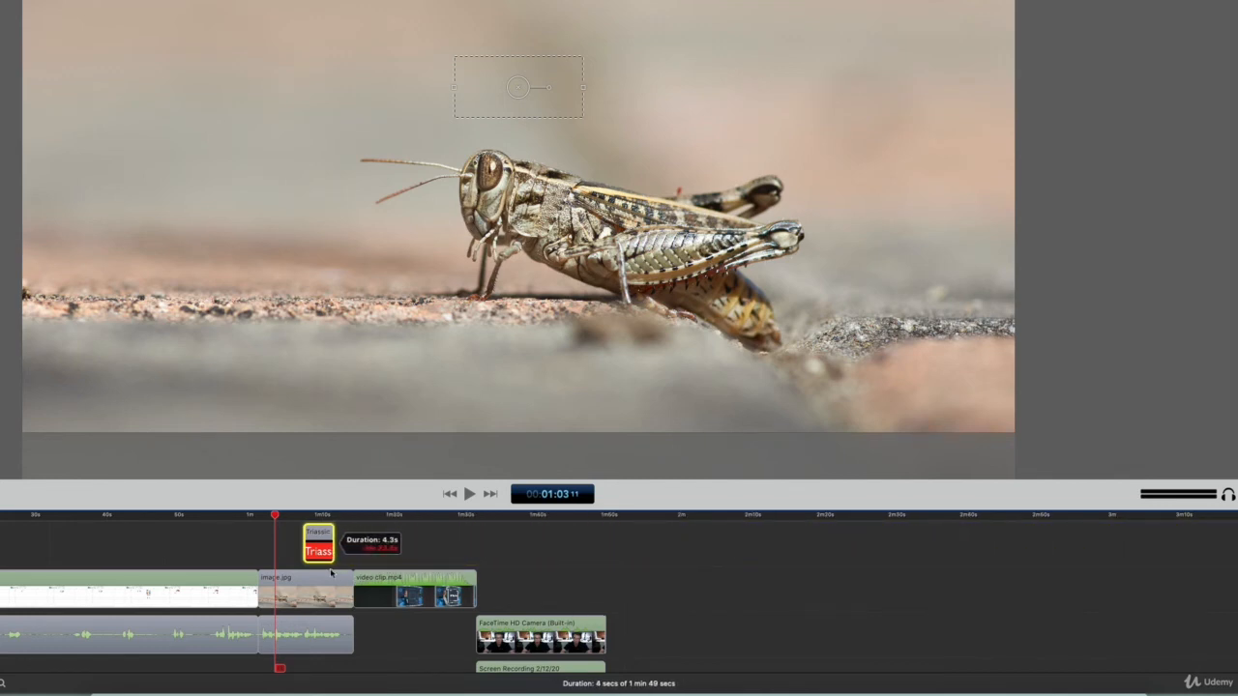
click(336, 533)
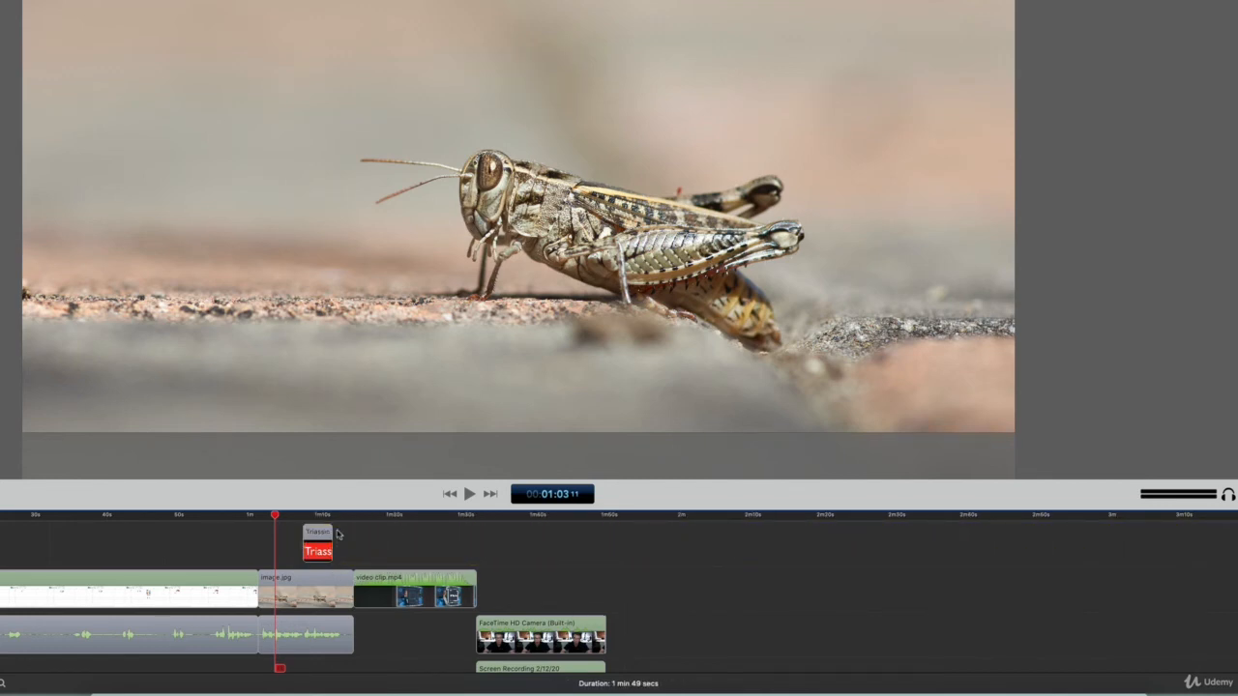
- Play the project from shortly before the "Triassic" clip to preview how the text appears over the image
mouse_move(275, 516)
mouse_down()
mouse_move(319, 515)
mouse_move(280, 517)
mouse_up()
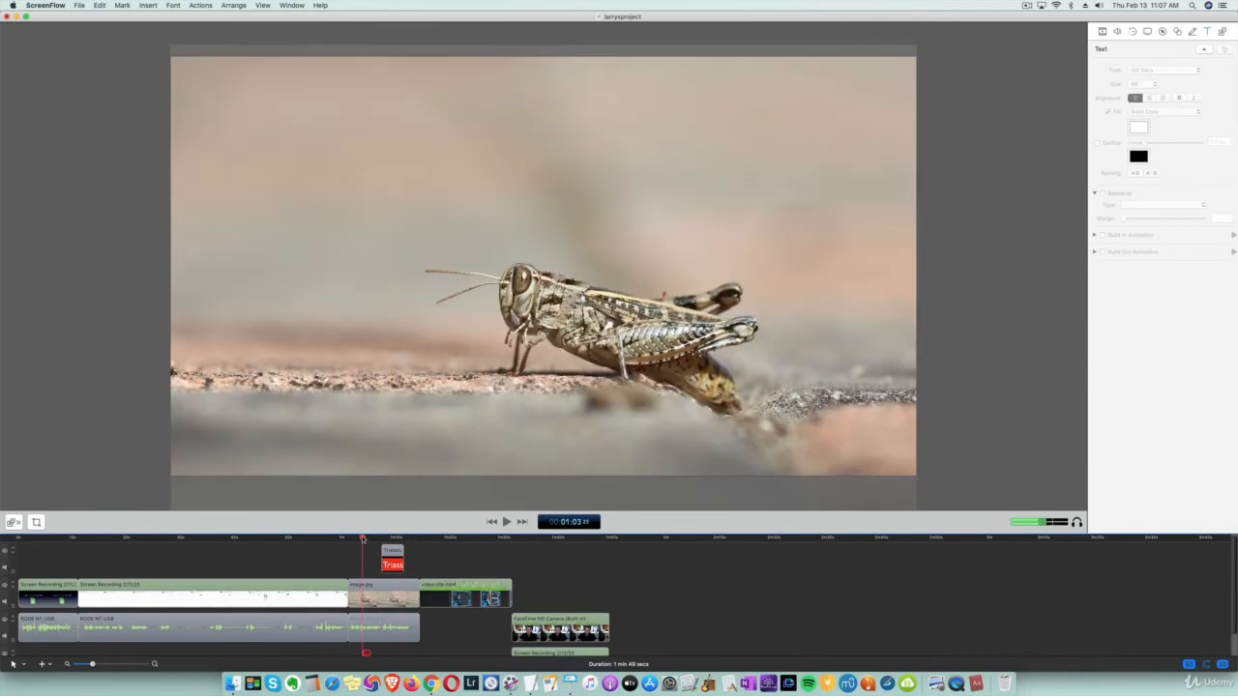
drag(363, 540, 370, 540)
key(space)
click(506, 522)
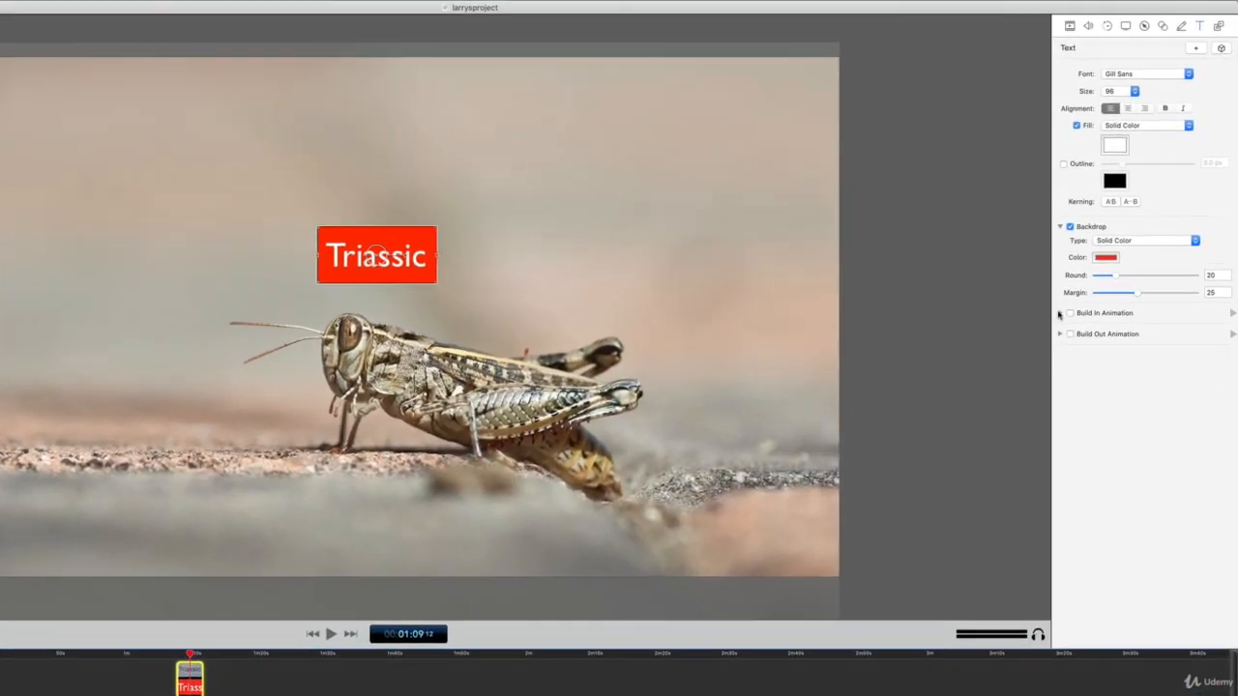
- Enable a build-in animation on the "Triassic" text and set its type to Typewriter
click(1094, 263)
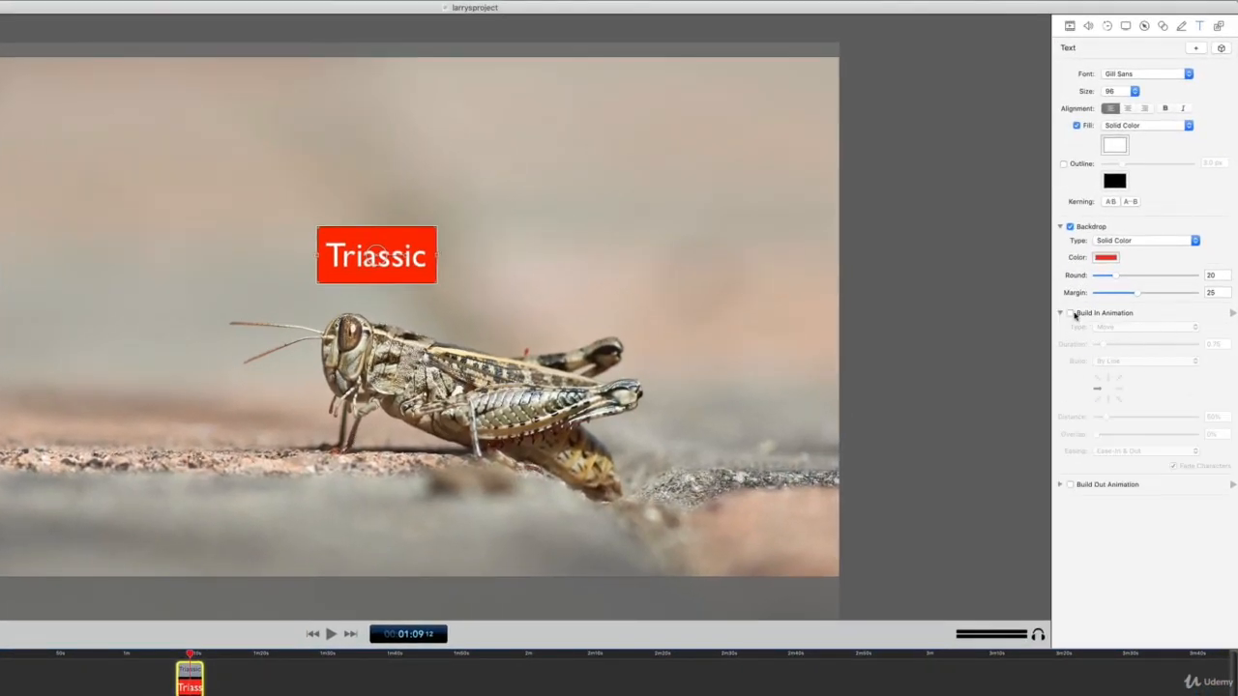
click(1072, 314)
click(1194, 327)
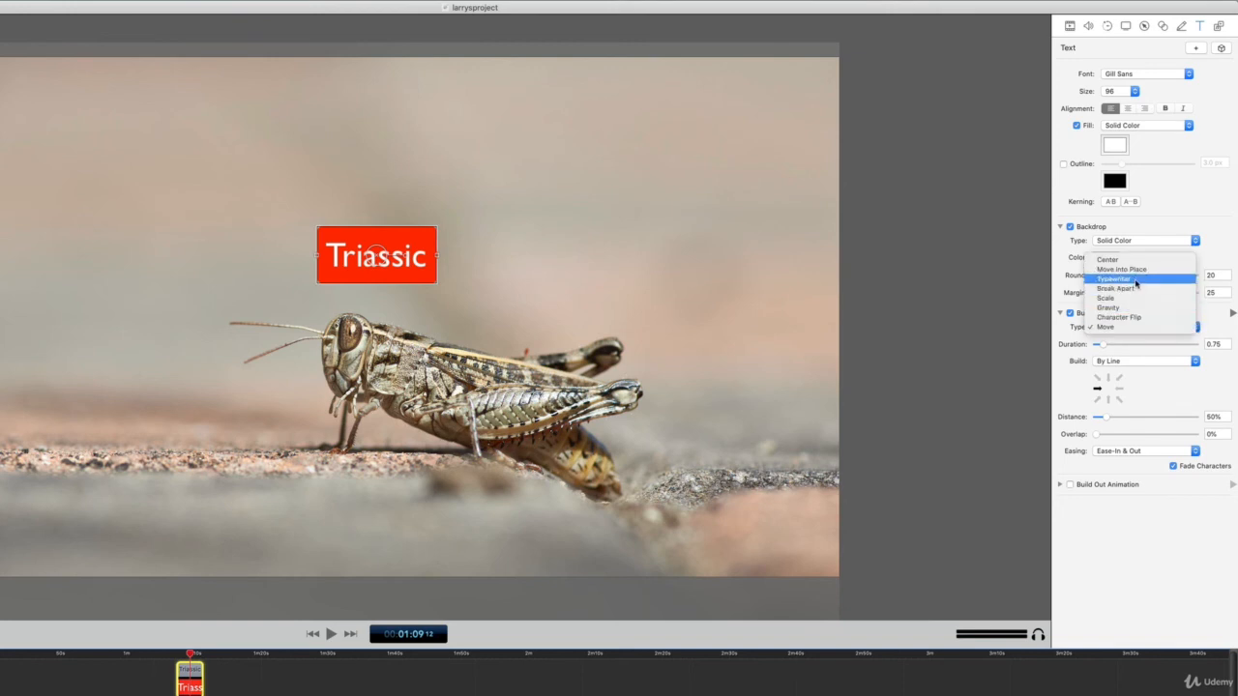
click(1137, 280)
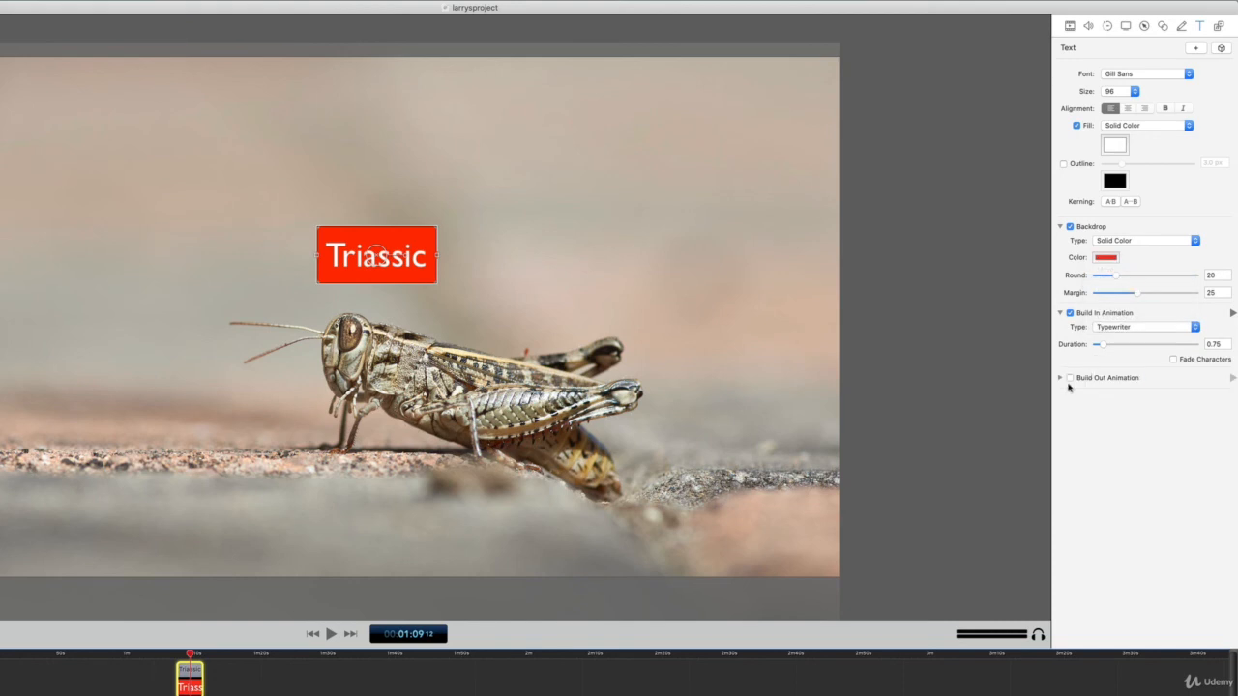
- Enable a build-out animation on the "Triassic" text and set its type to Break Apart
click(1069, 378)
click(1059, 378)
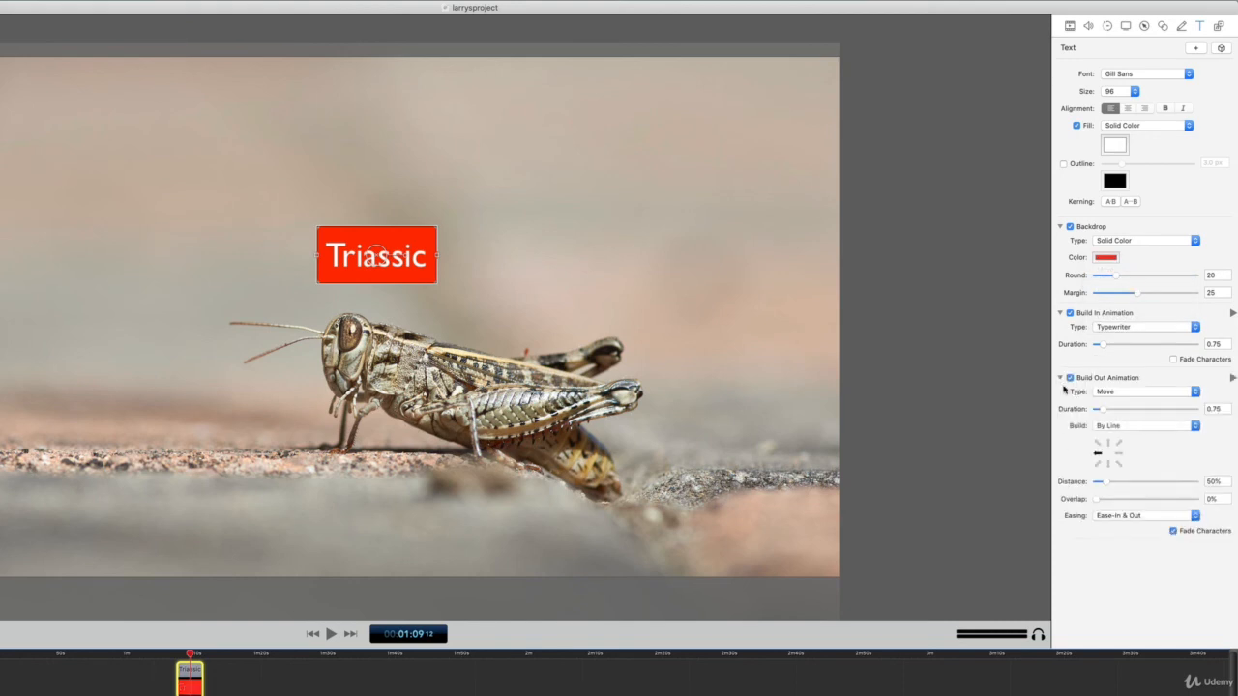
click(1194, 391)
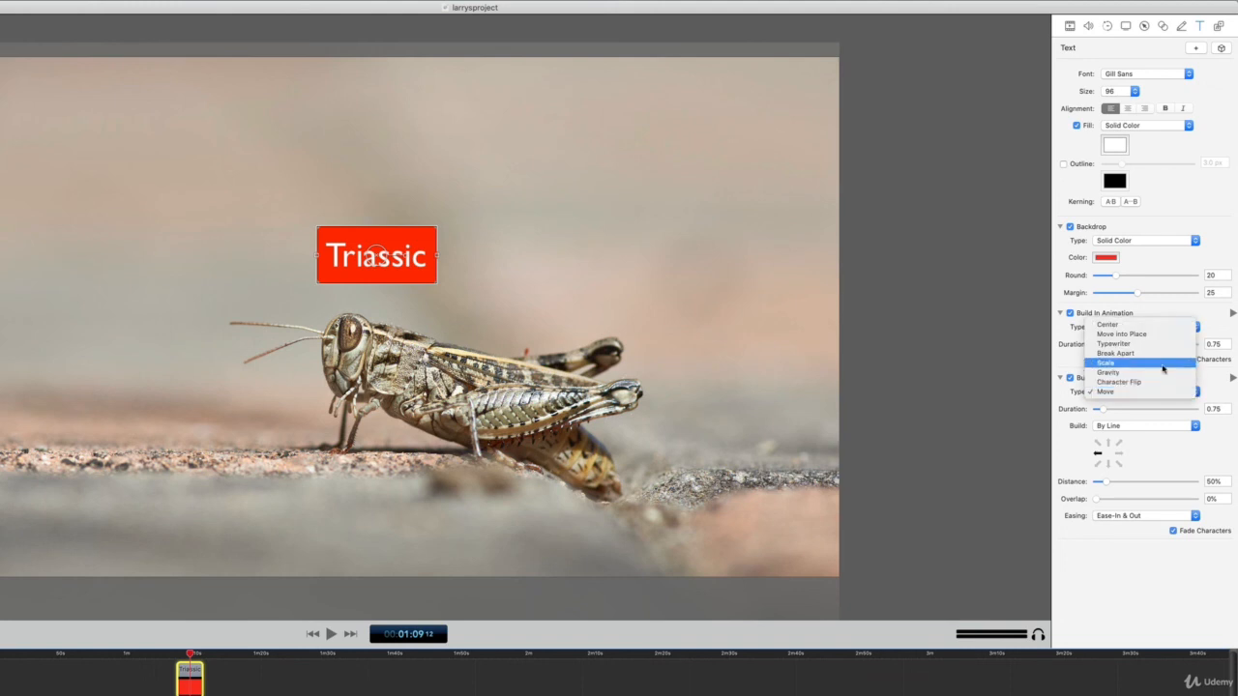
click(1160, 353)
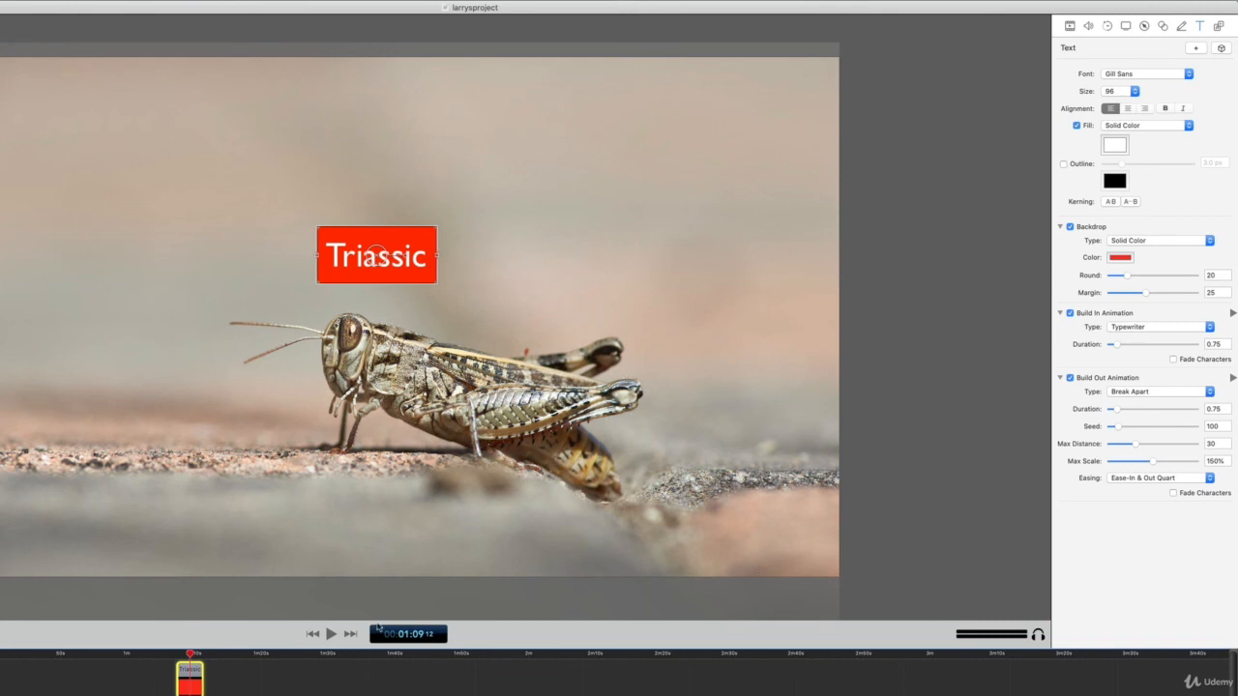
- Play the project from about 1:05, just before the "Triassic" clip, through its end to preview both text animations, and stop playback
drag(191, 655, 165, 655)
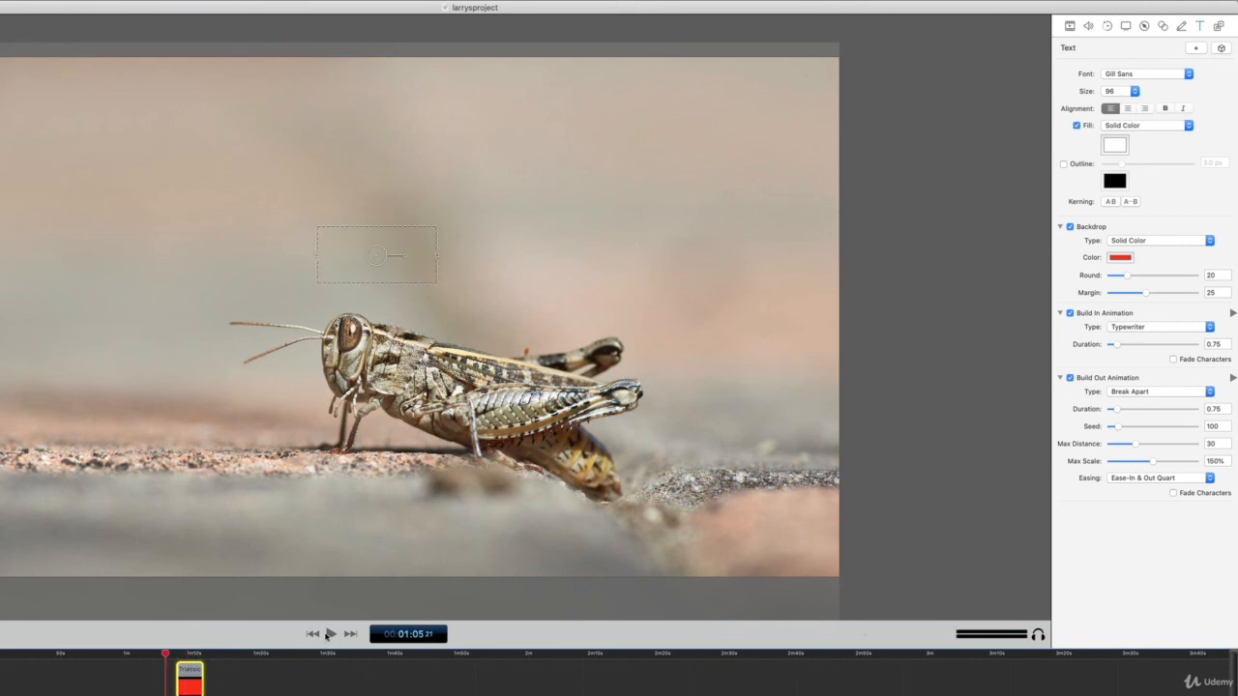
click(329, 634)
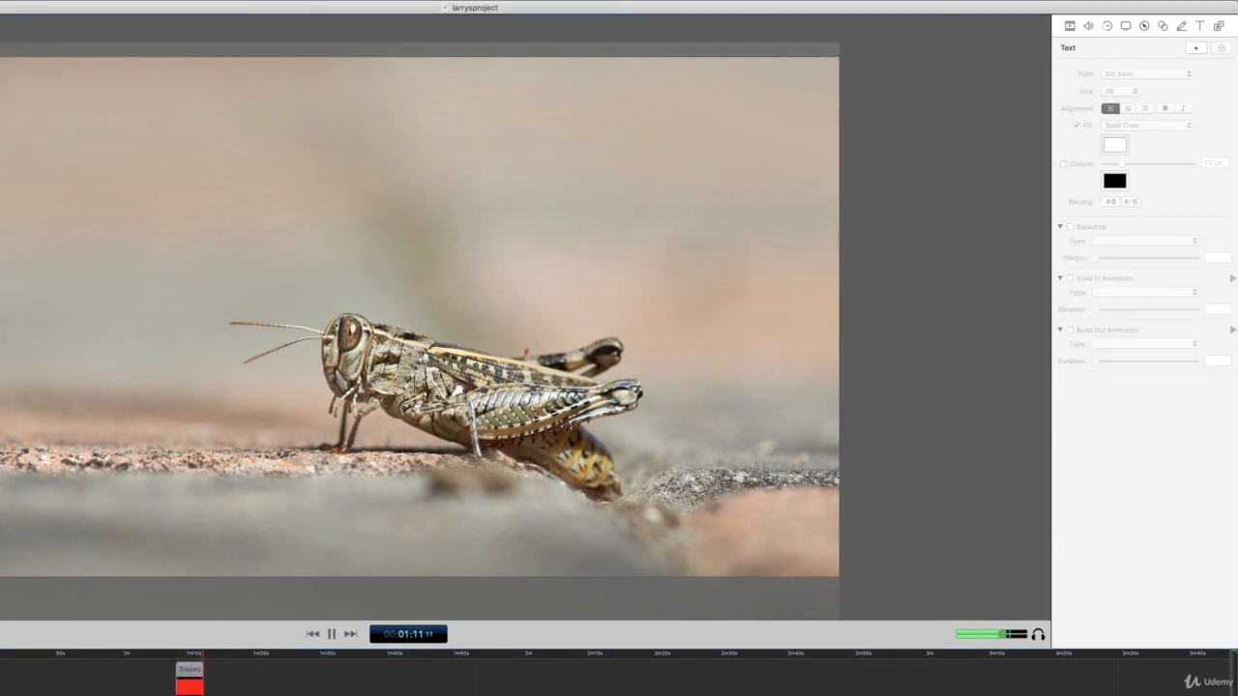
click(331, 633)
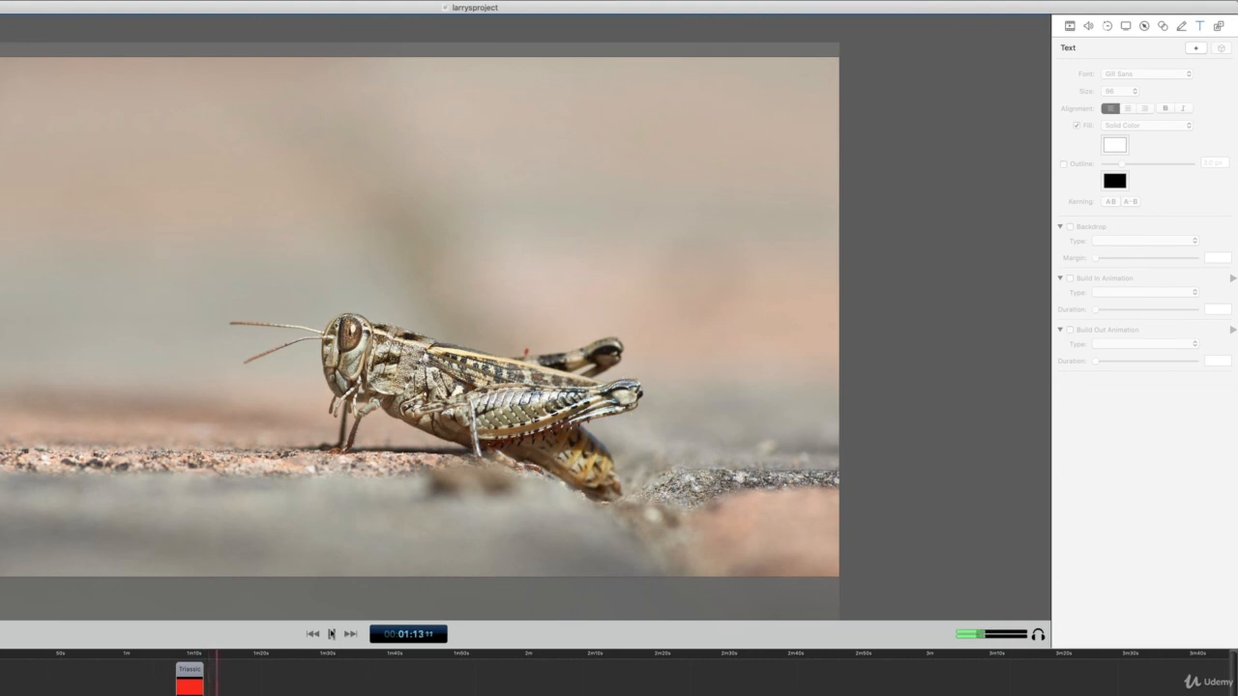